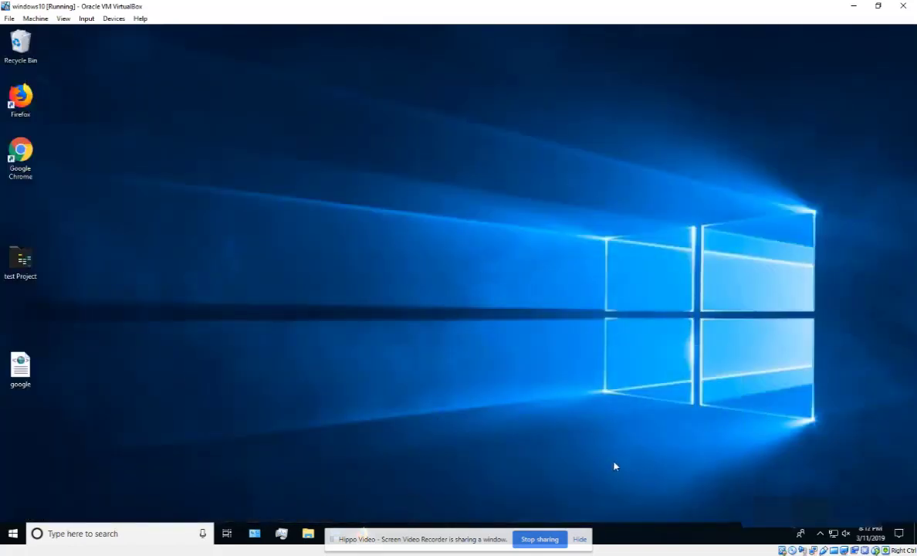
Restore Firefox and scroll the nmap.org download page to the nmap-7.70-setup.exe Windows installer.
mouse_move(360, 530)
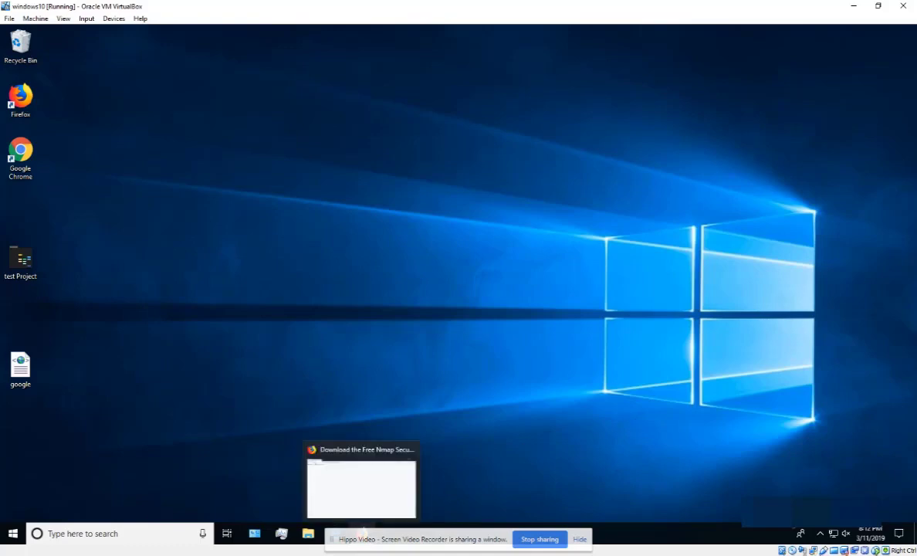
click(358, 490)
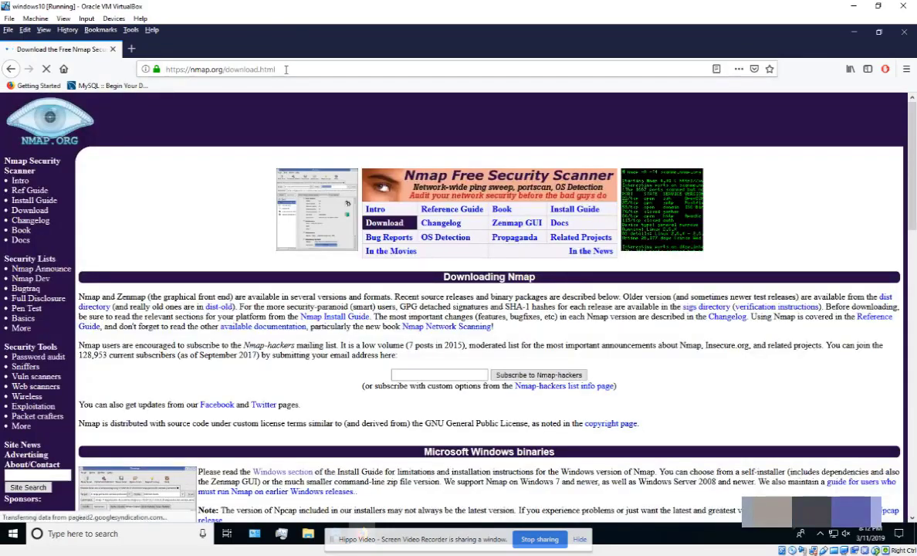
click(237, 69)
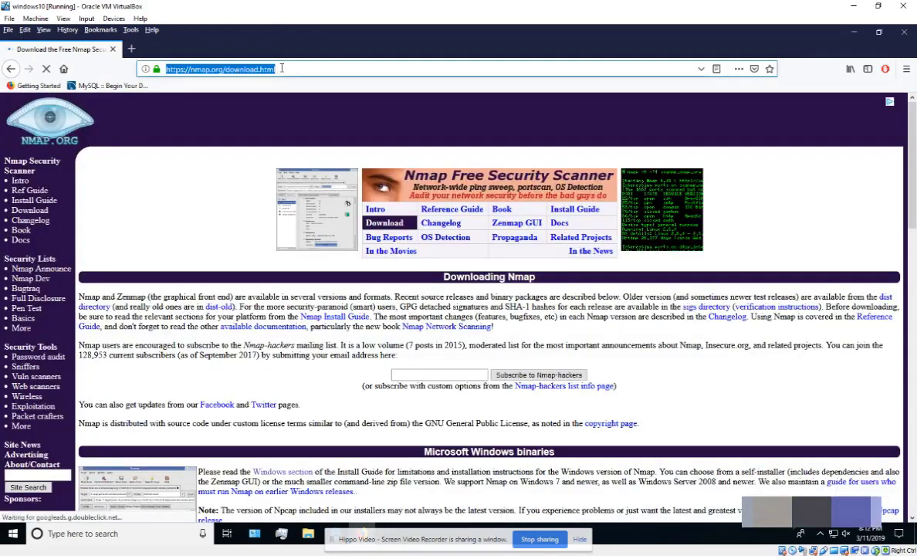
click(330, 149)
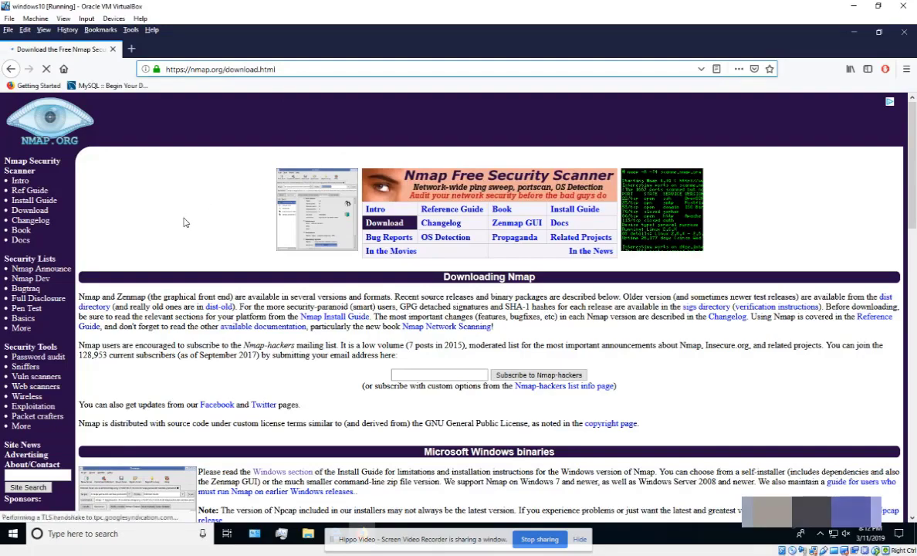
scroll(209, 205, down, 2)
scroll(210, 202, down, 1)
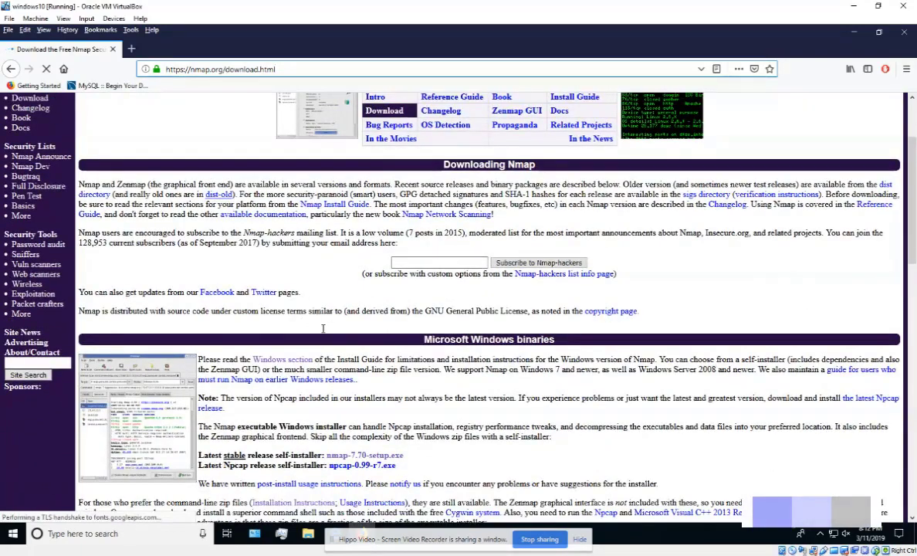
scroll(373, 339, down, 3)
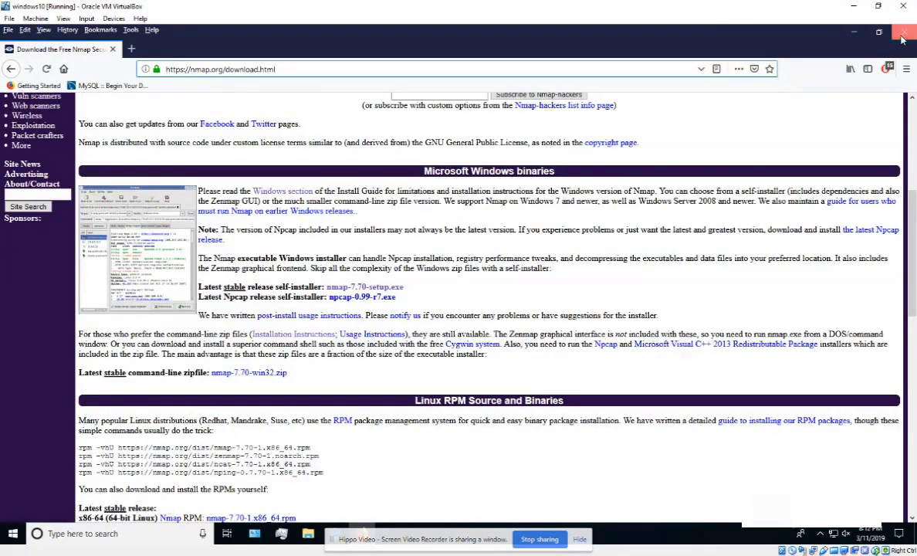
Close Firefox and run nmap-7.70-setup from the Downloads folder in File Explorer.
click(905, 36)
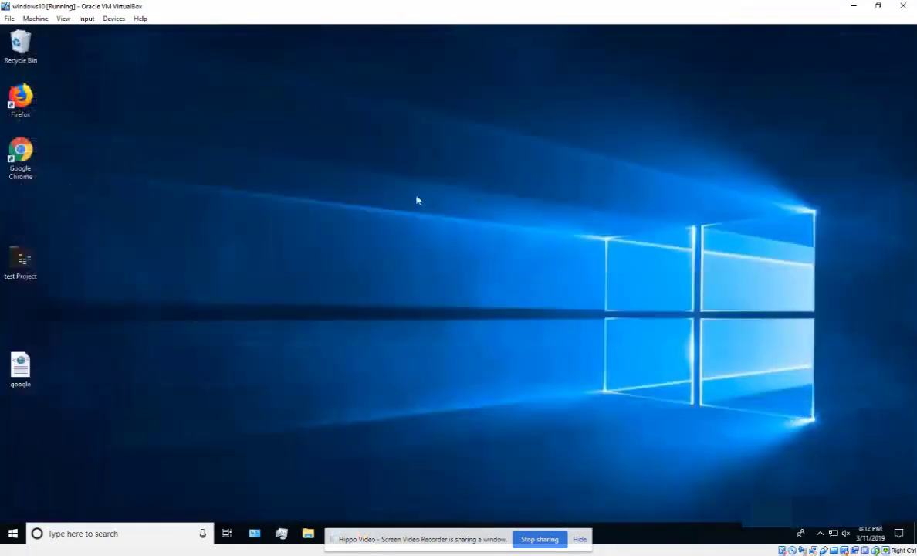
key(super+e)
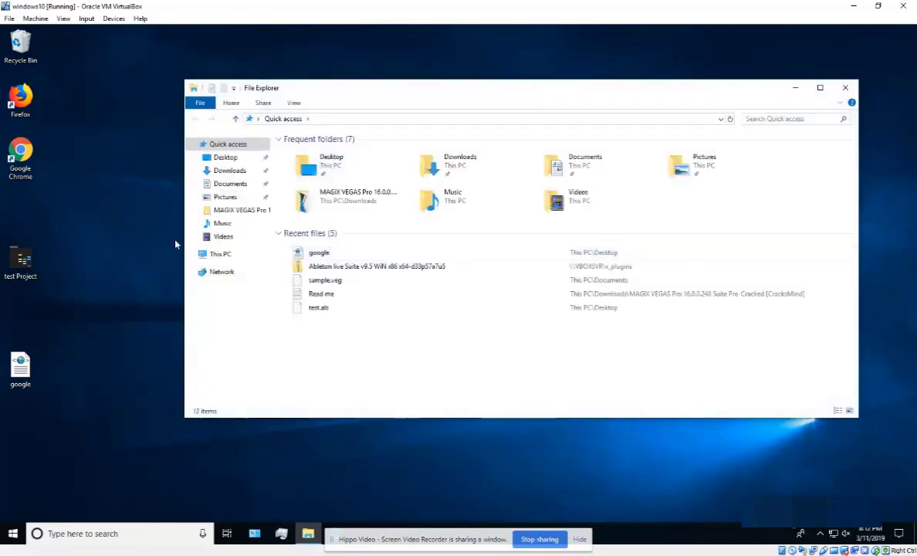
click(232, 170)
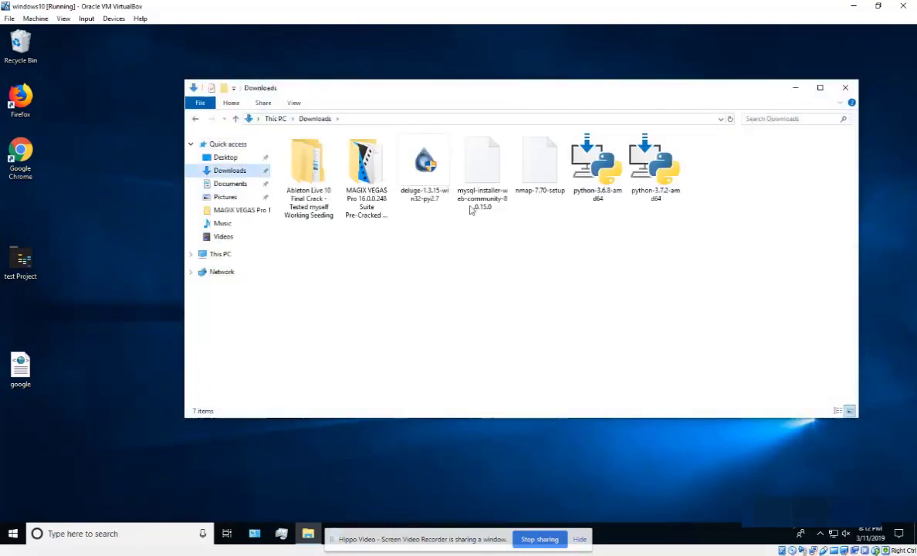
click(536, 164)
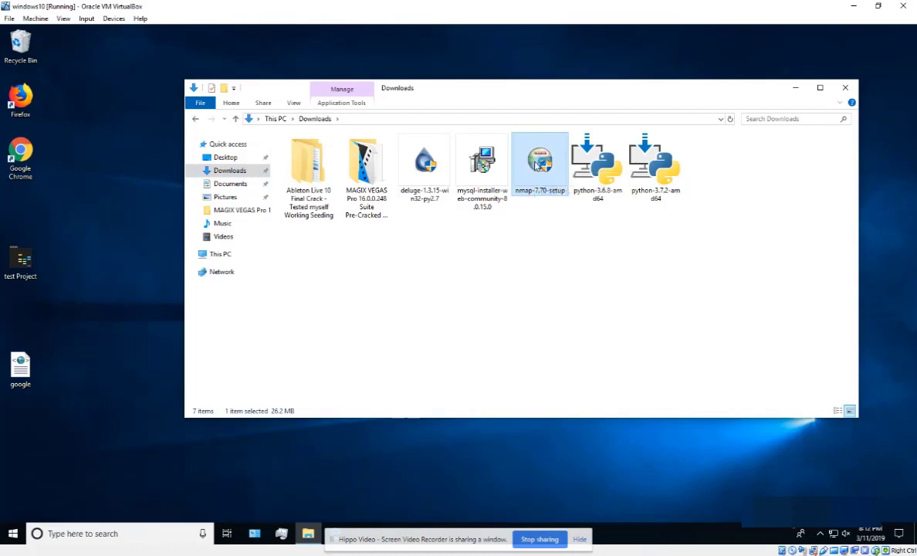
double_click(536, 164)
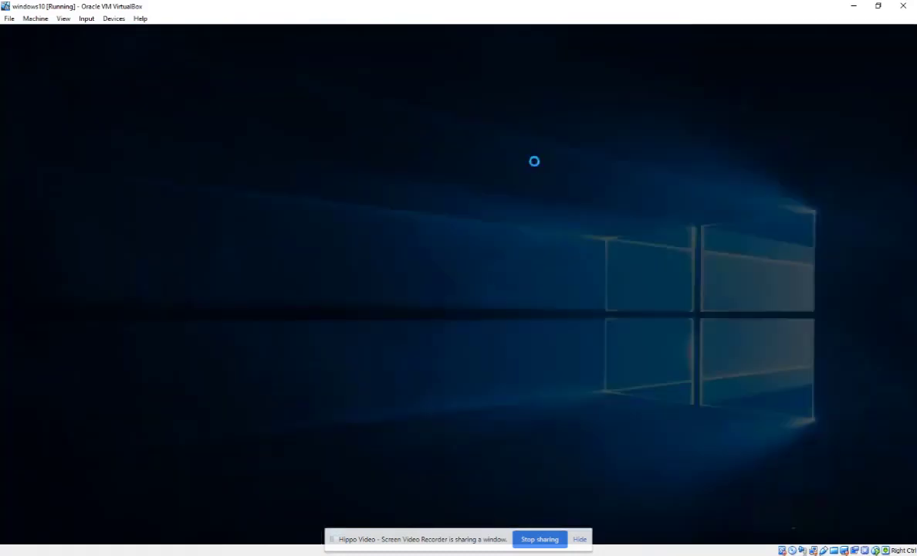
Allow the installer, accept the Nmap license, keep all components, and install to the default folder.
click(401, 355)
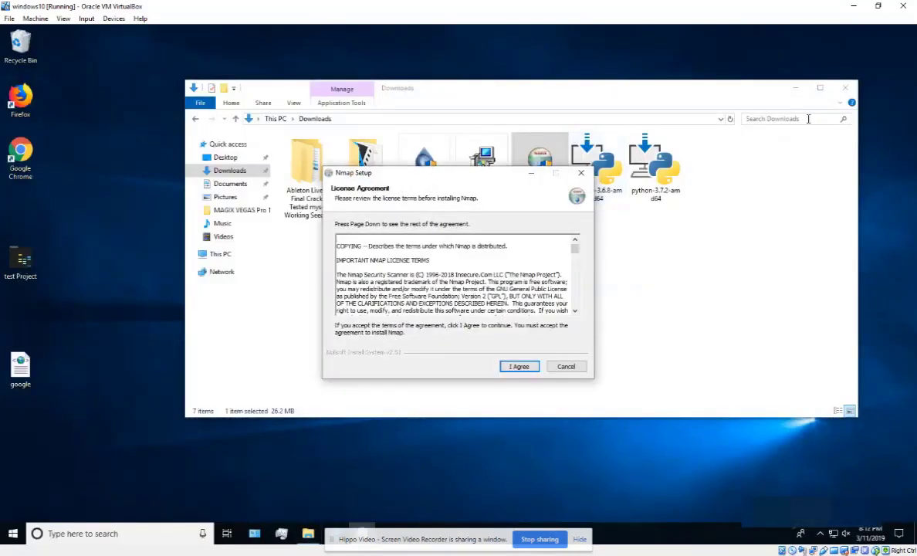
click(795, 87)
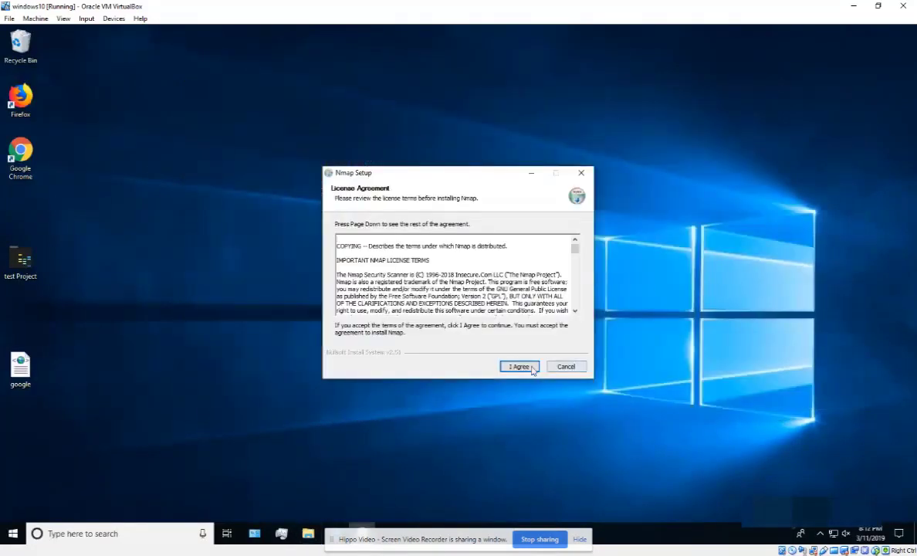
click(519, 368)
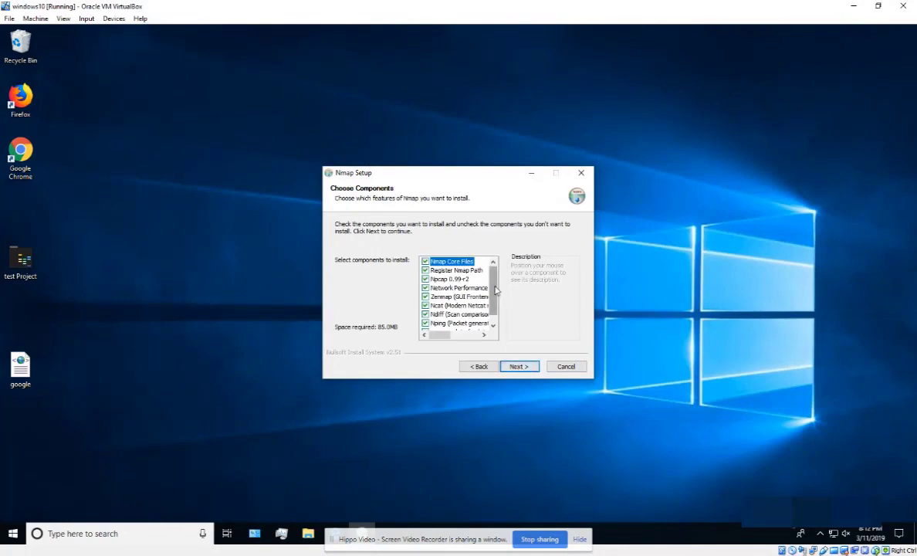
scroll(496, 291, down, 1)
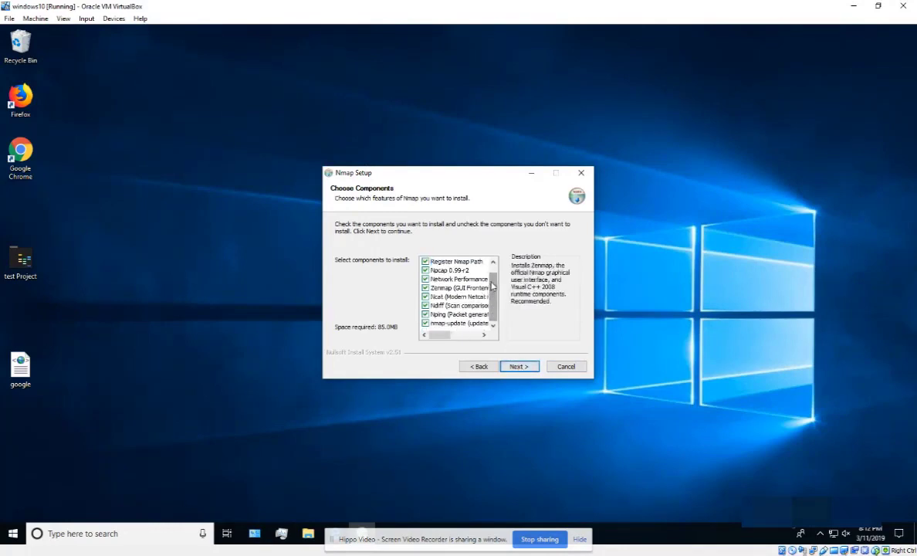
scroll(493, 287, up, 1)
click(519, 367)
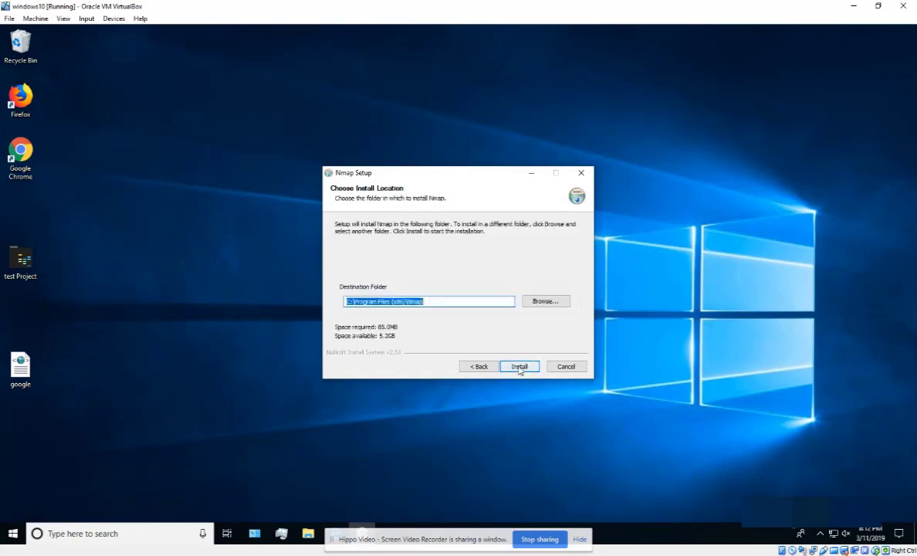
click(519, 368)
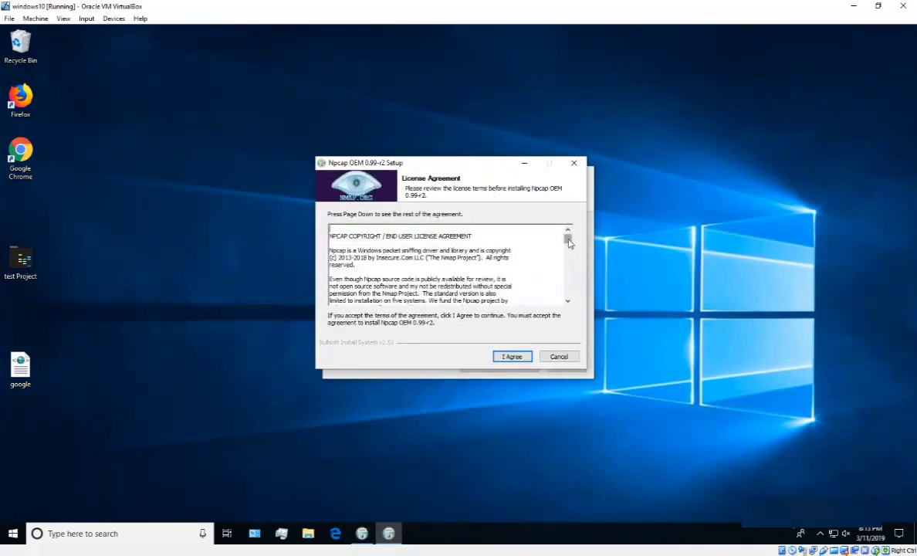
Accept the Npcap 0.99-r2 license, install it with default options, and finish its setup.
scroll(530, 265, down, 10)
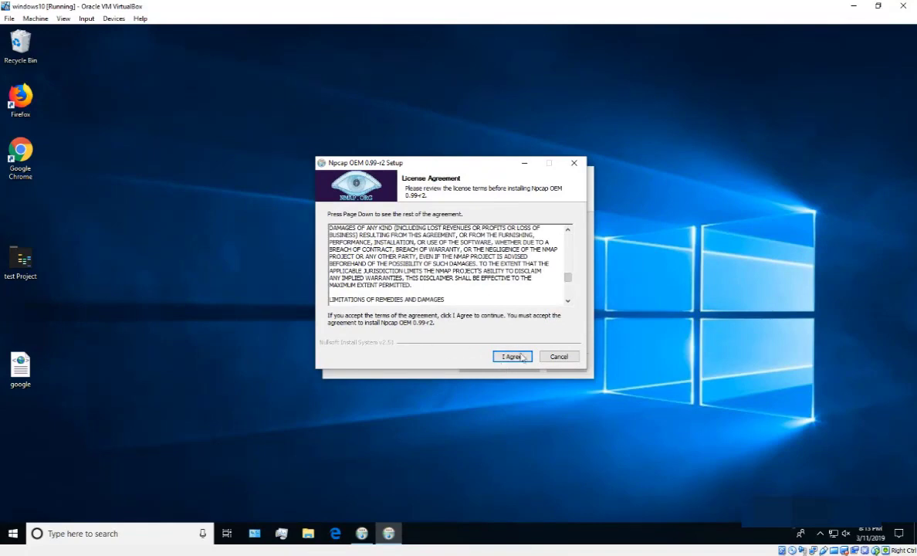
click(513, 358)
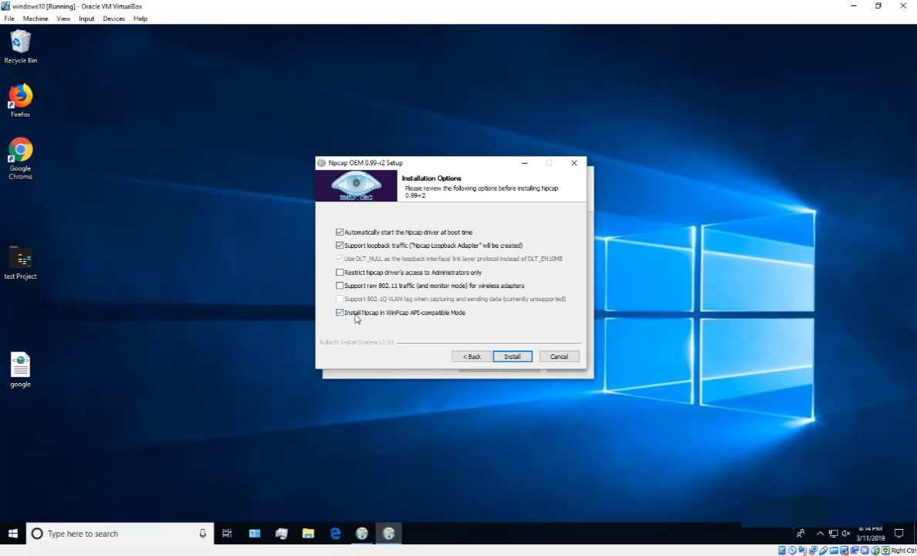
click(508, 356)
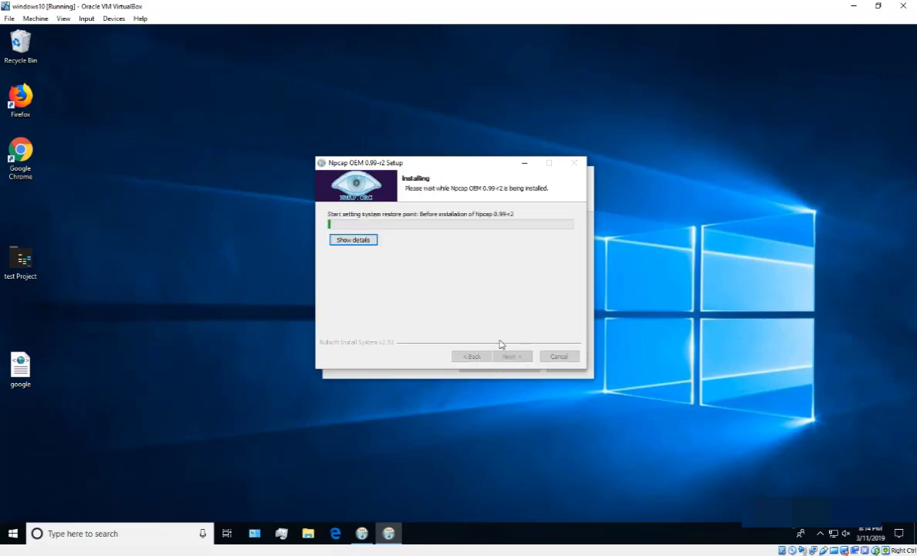
drag(472, 165, 317, 278)
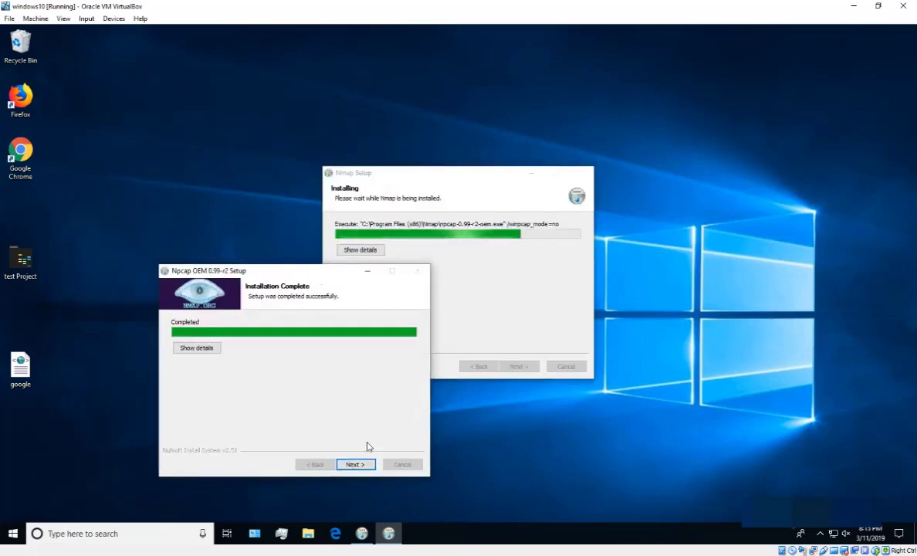
click(353, 464)
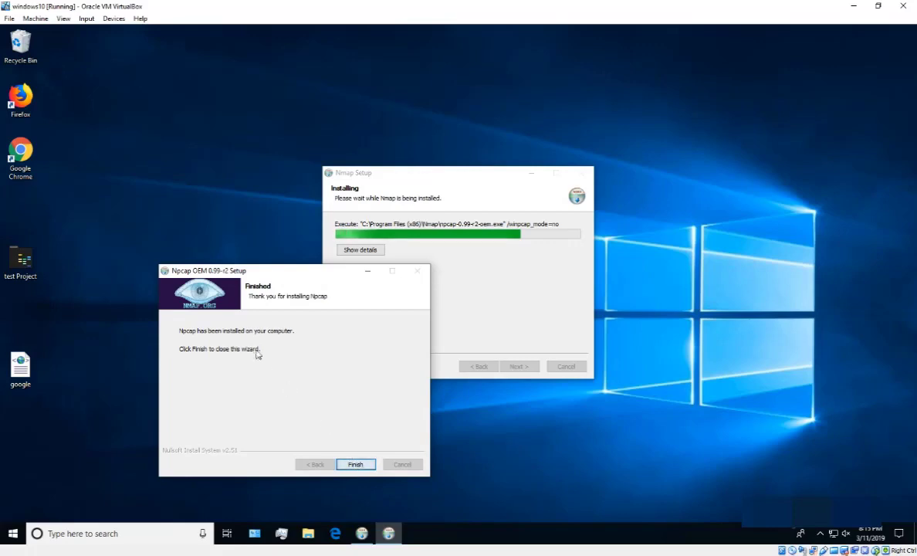
click(355, 464)
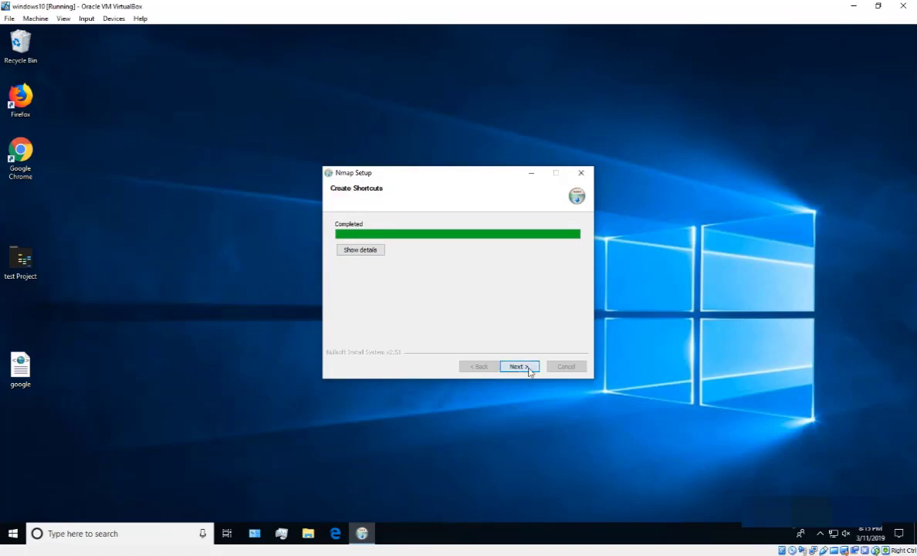
Finish Nmap Setup with both Start menu and desktop shortcuts enabled.
click(517, 366)
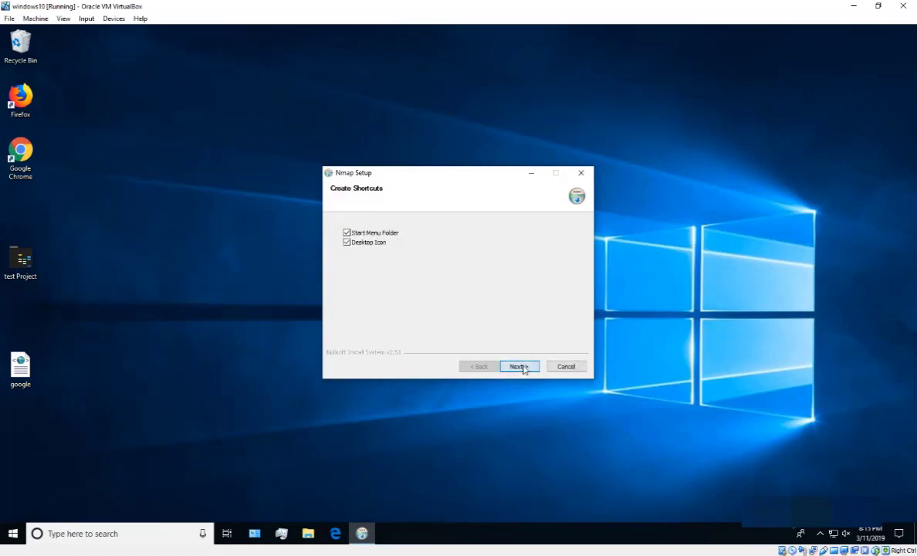
click(523, 368)
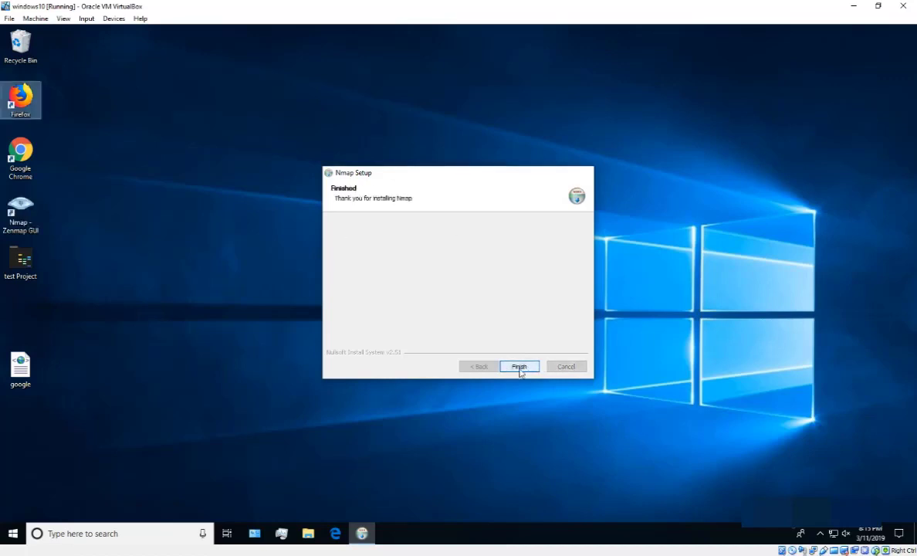
click(520, 371)
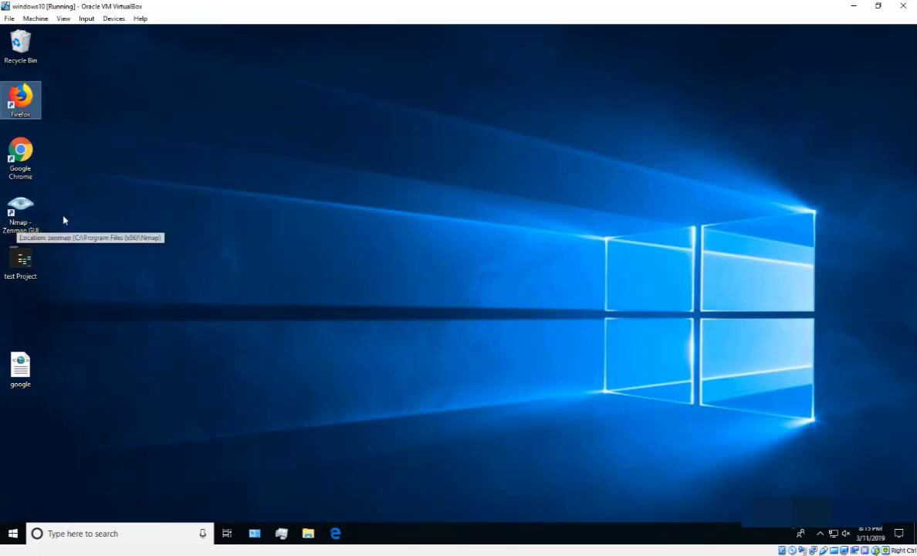
Launch Zenmap from the desktop icon, then search Windows for 'system var'.
click(166, 264)
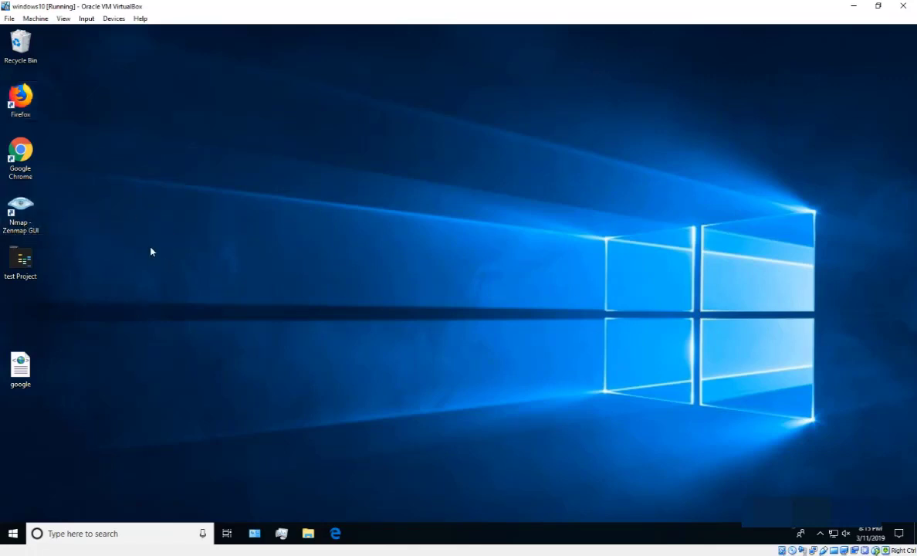
double_click(23, 217)
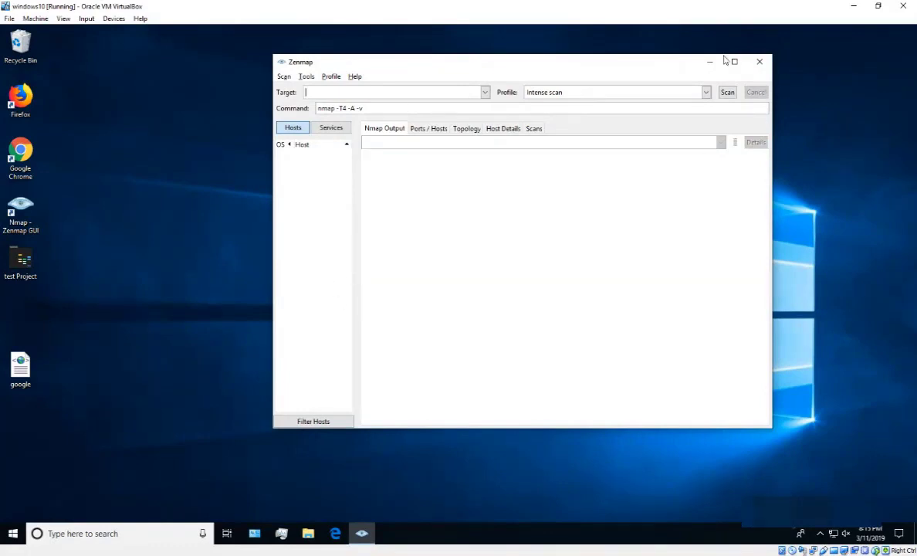
click(99, 531)
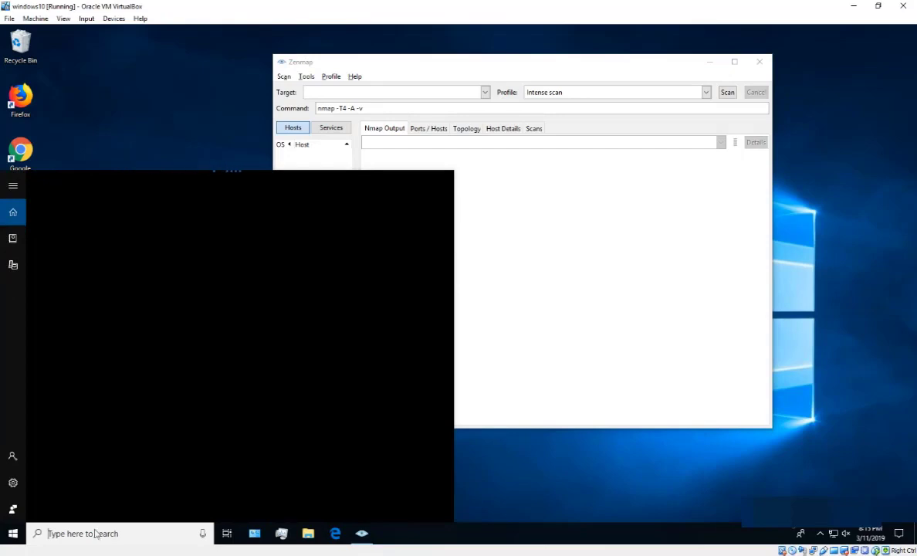
text(syste)
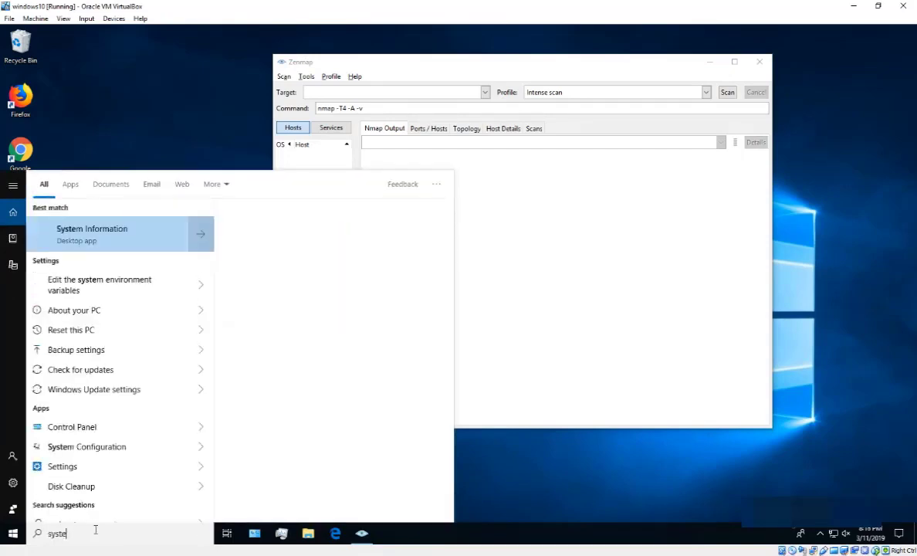
text(m)
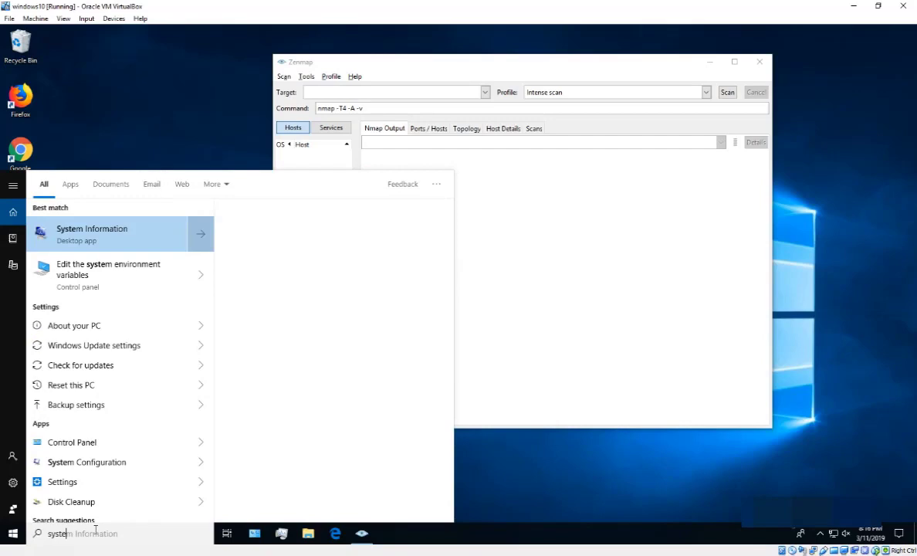
text( var)
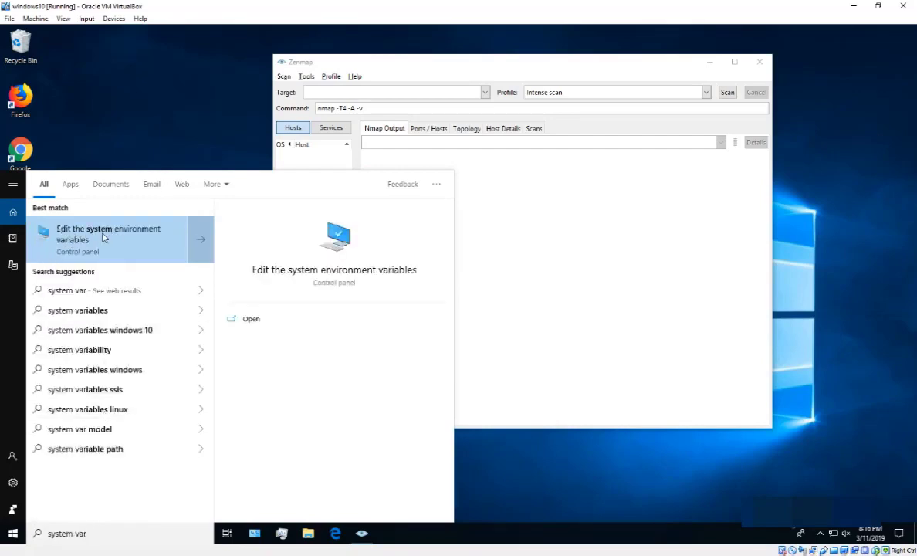
click(187, 124)
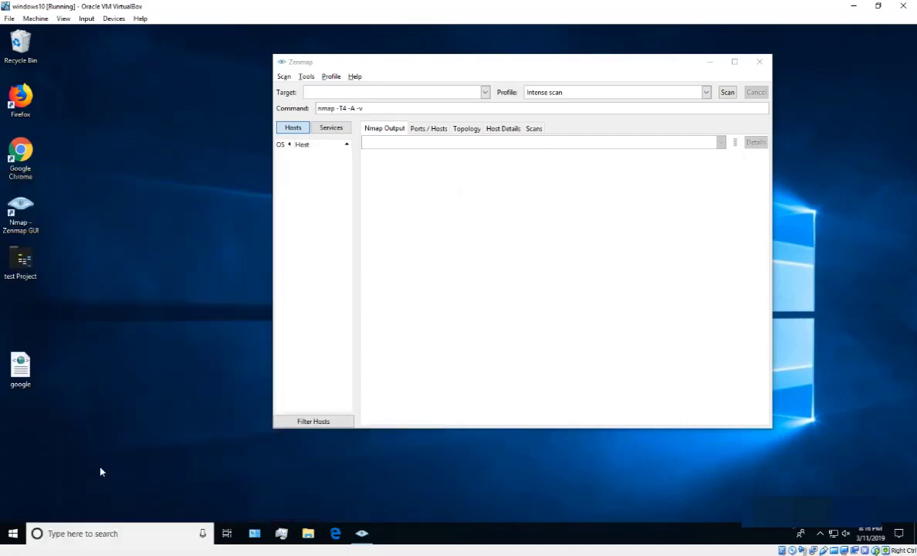
Open Environment Variables through This PC Properties and Advanced system settings.
click(308, 533)
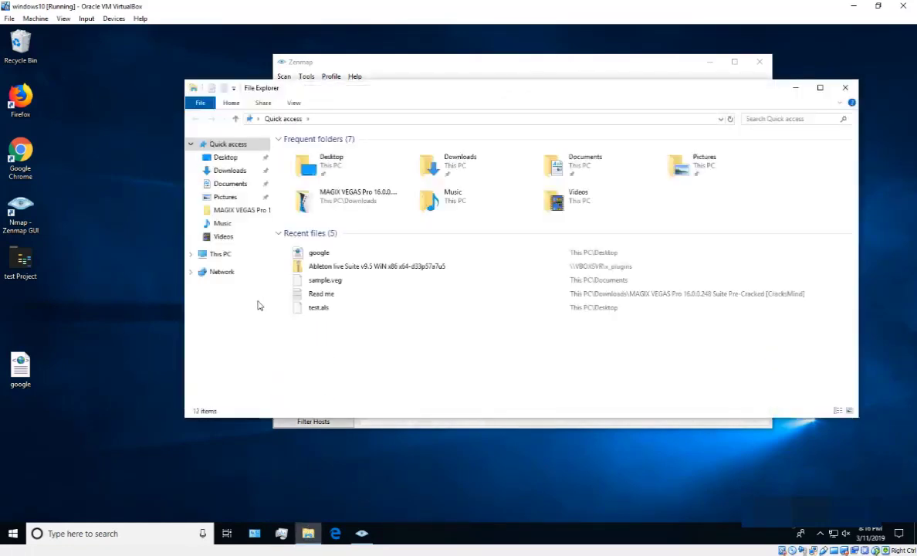
right_click(219, 255)
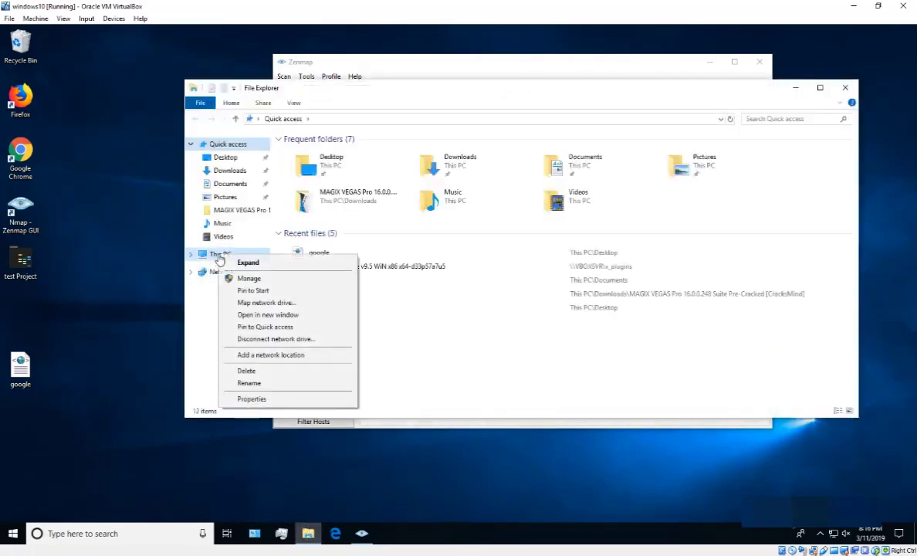
click(277, 399)
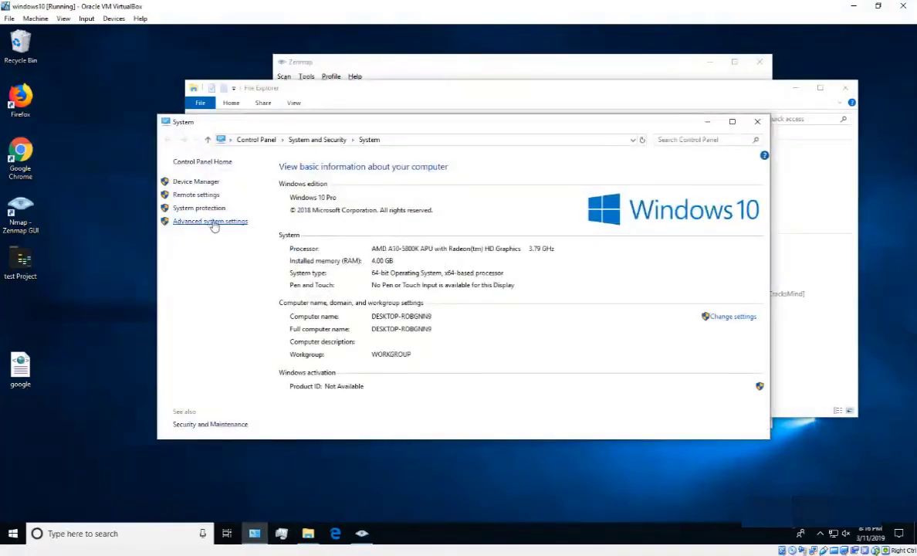
click(211, 222)
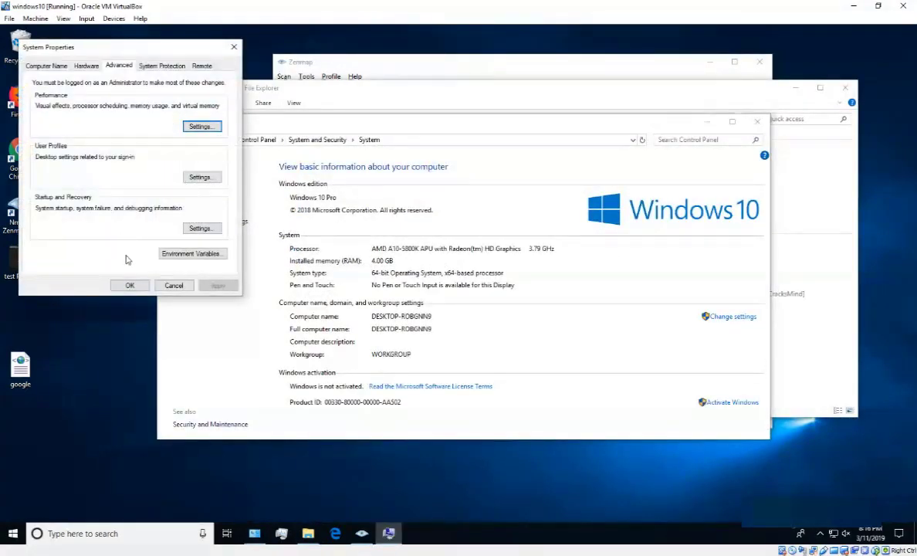
click(197, 257)
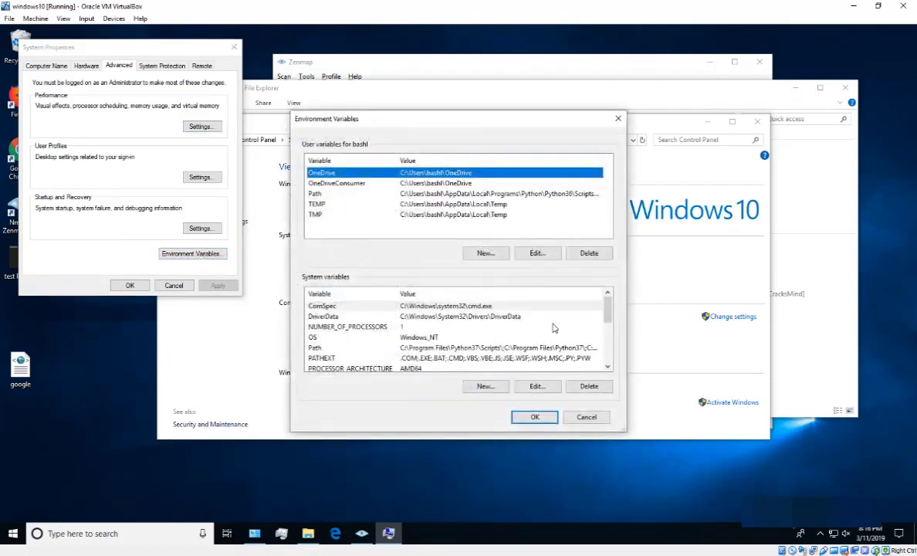
Confirm the system Path contains C:\Program Files (x86)\Nmap\ and close all dialogs.
click(348, 347)
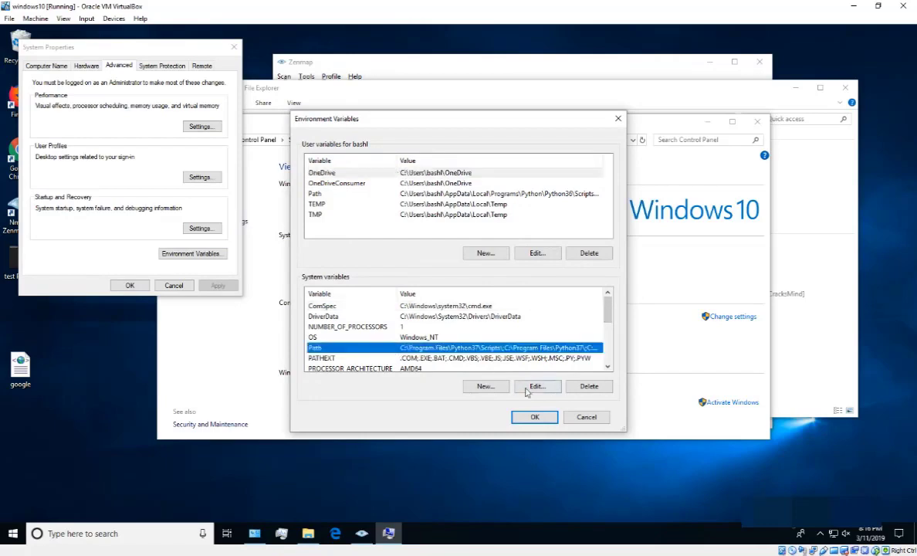
click(536, 389)
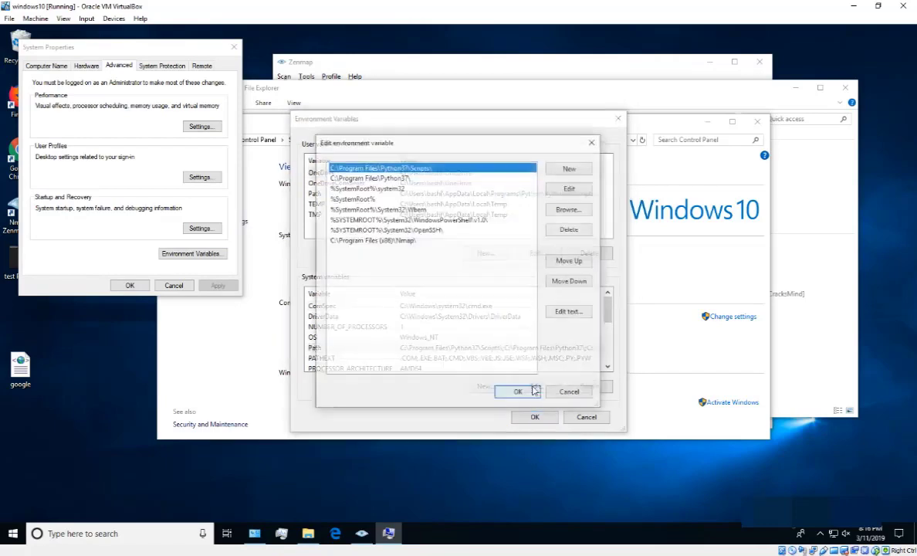
click(388, 241)
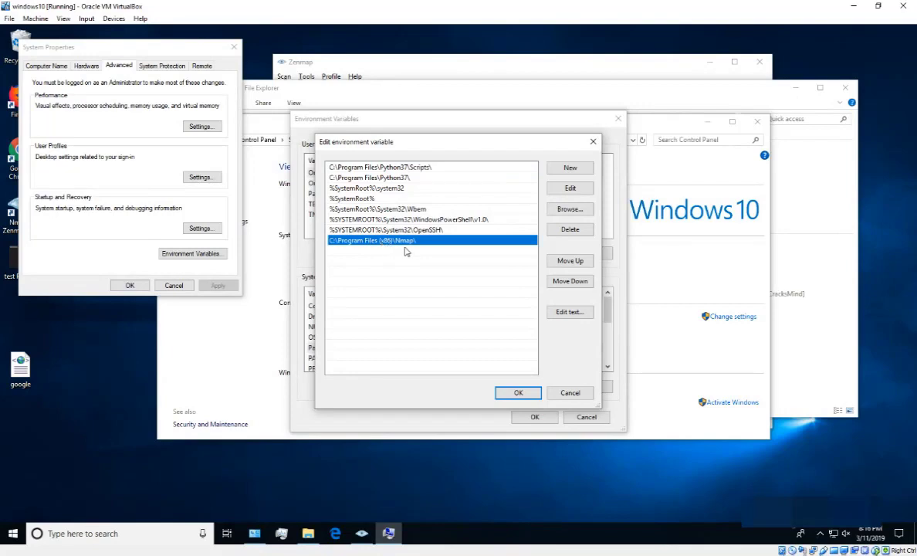
click(570, 167)
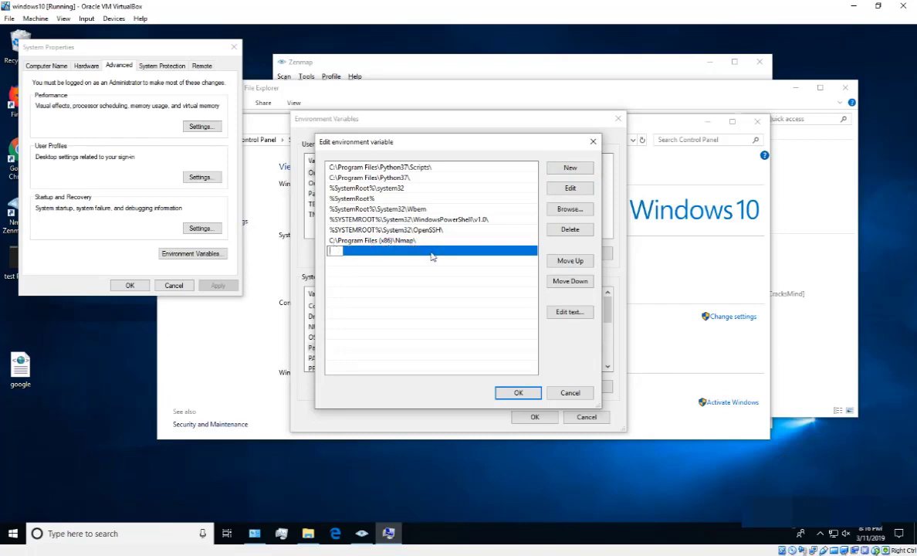
click(571, 392)
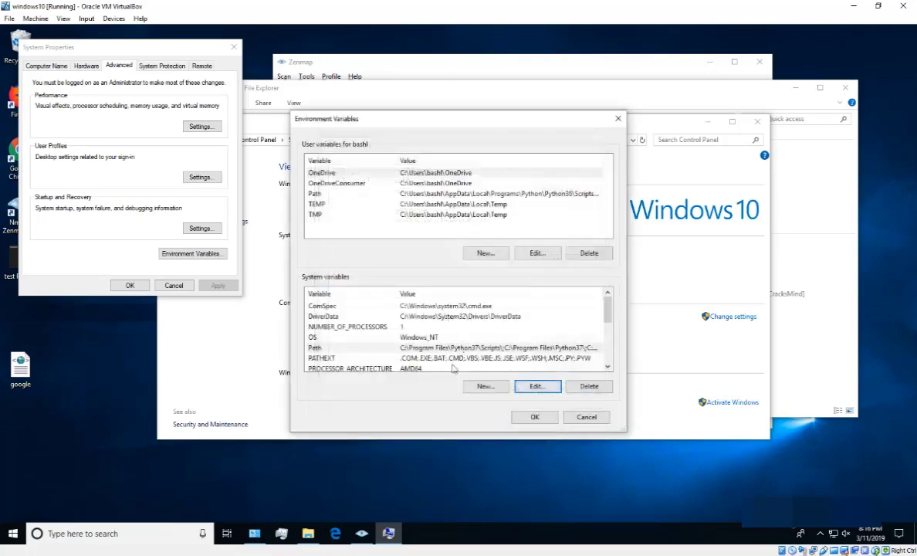
click(531, 417)
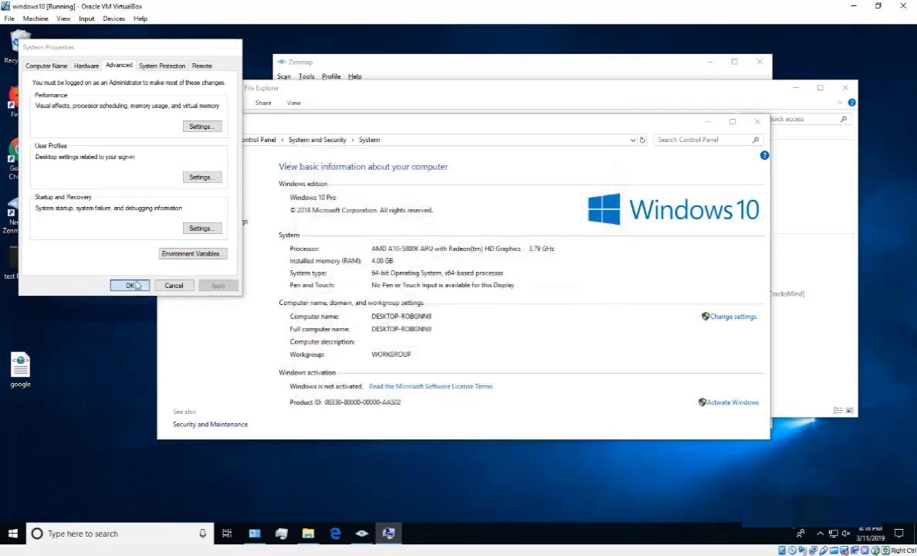
click(130, 285)
click(758, 121)
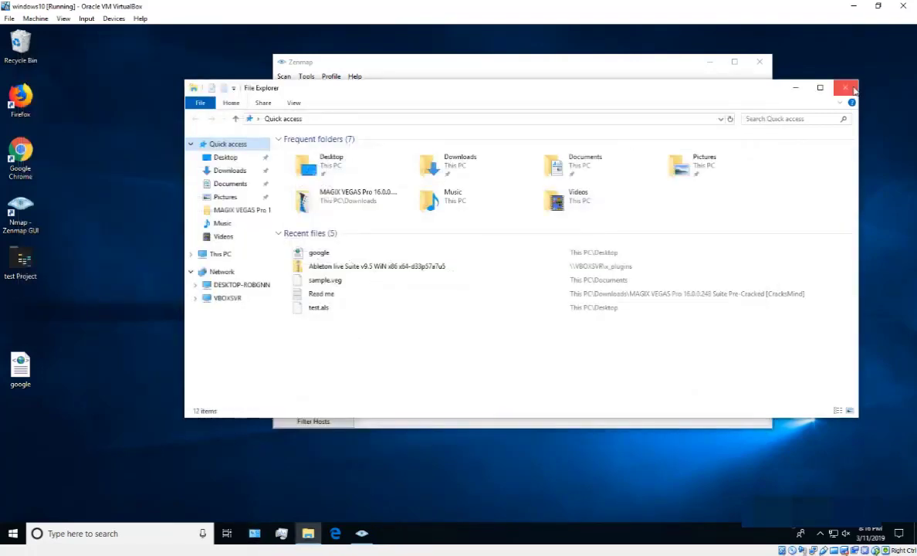
Close File Explorer and launch Command Prompt via a cmd search.
click(846, 88)
click(116, 533)
text(cmd)
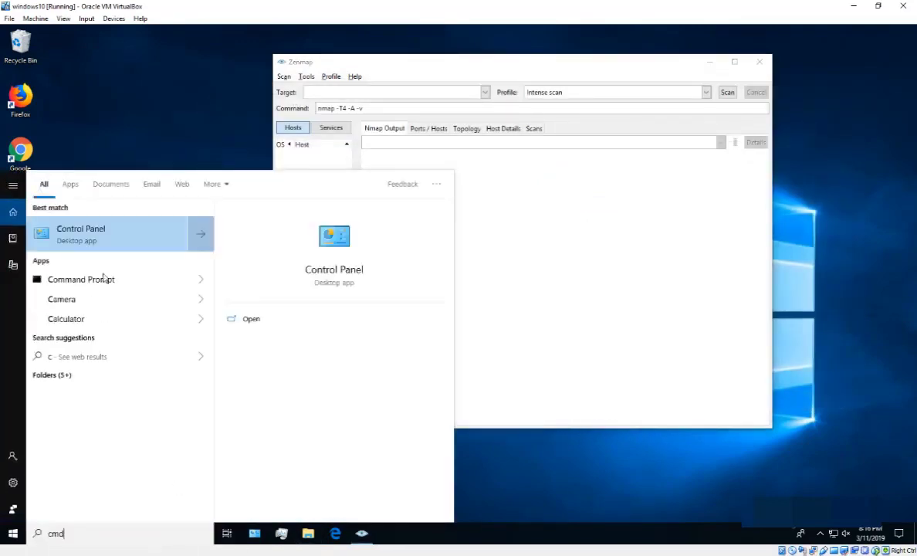
click(99, 233)
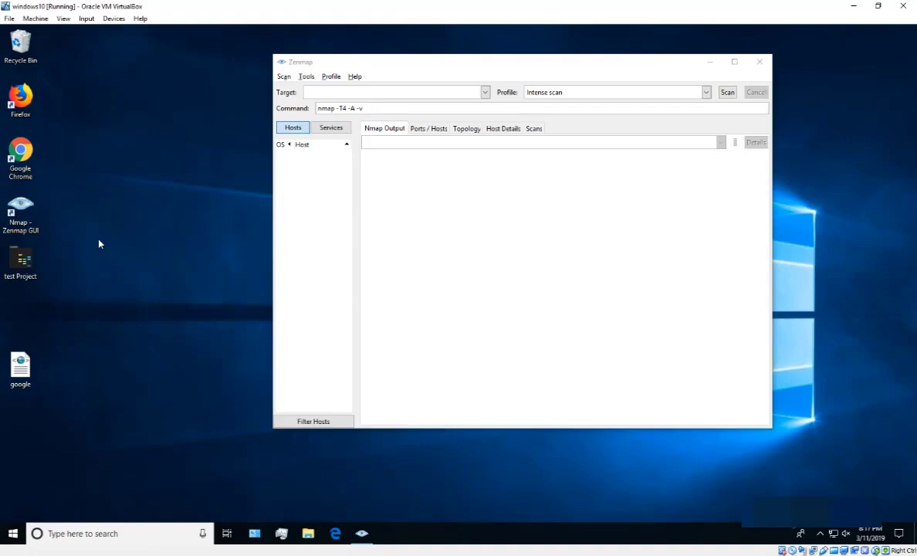
Run nmap in Command Prompt, review the Nmap 7.70 usage help, and close the console.
drag(213, 62, 323, 194)
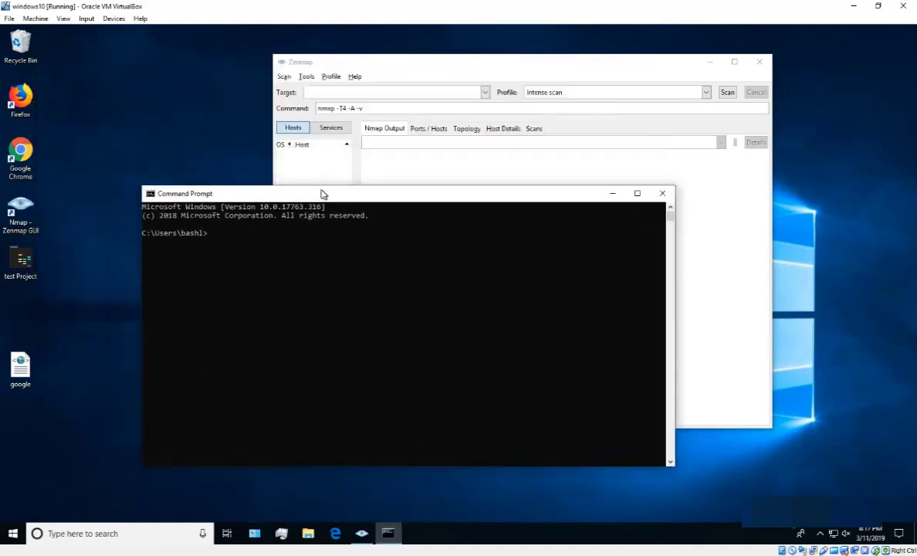
text(nmap)
key(Return)
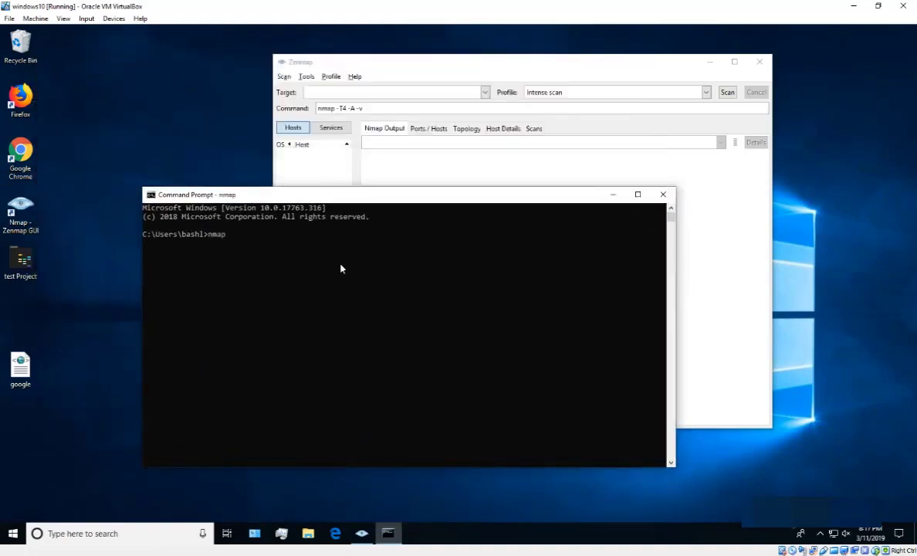
scroll(330, 301, up, 7)
scroll(331, 301, up, 20)
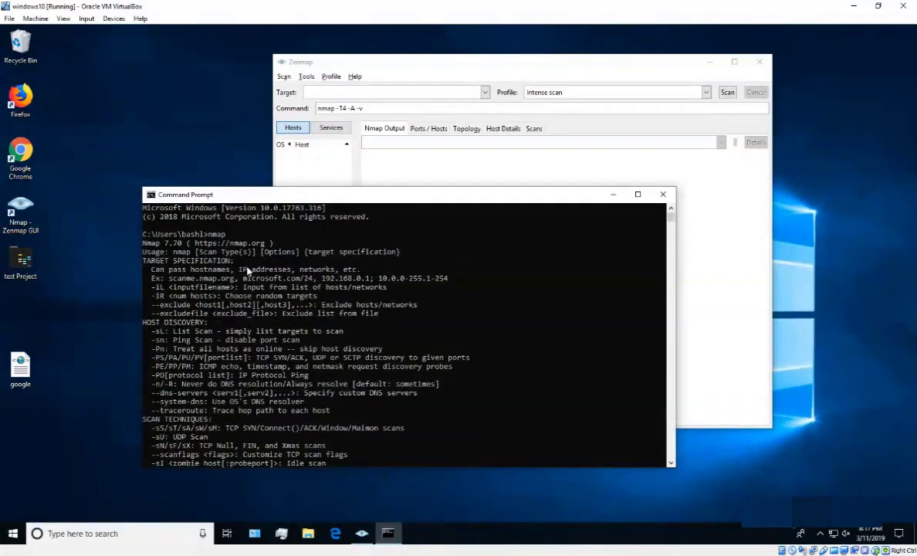
scroll(247, 271, down, 20)
click(661, 194)
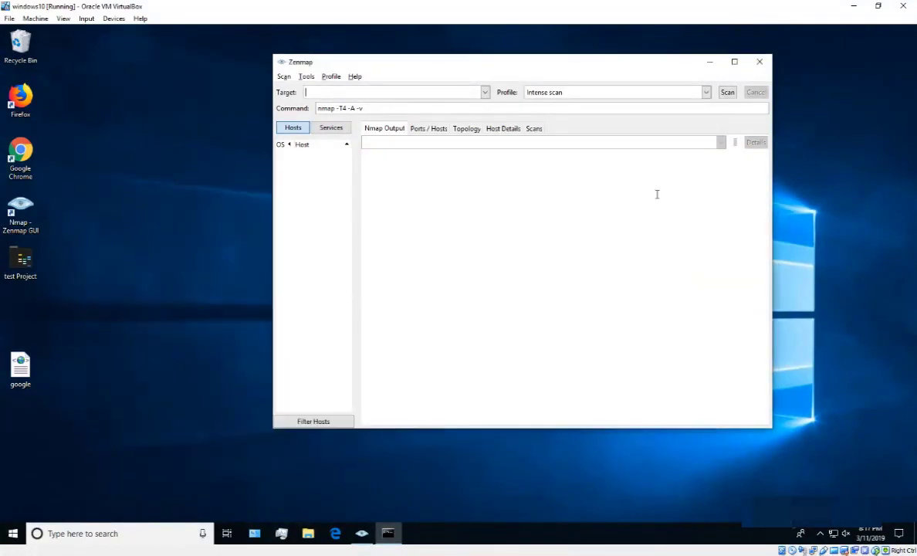
Scan target google.com with the Quick scan profile (nmap -T4 -F).
drag(538, 58, 452, 75)
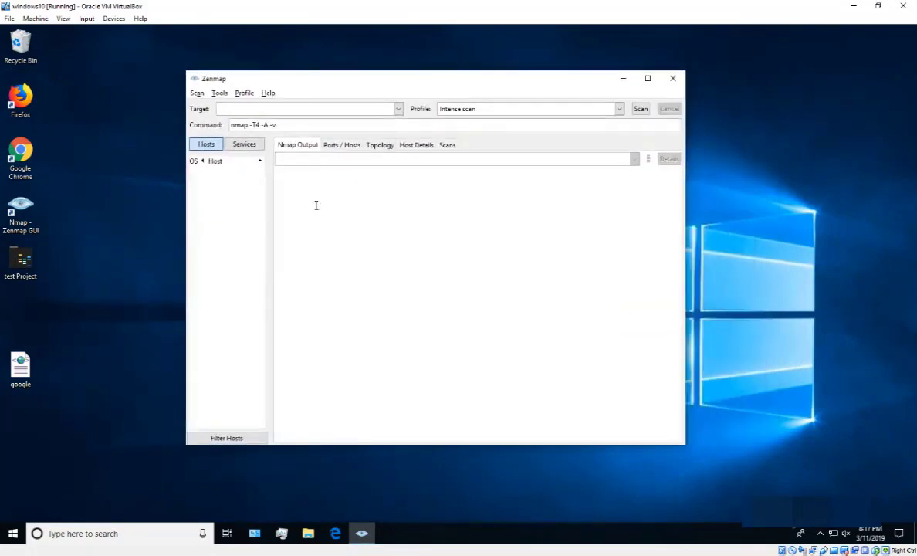
text(oo)
click(260, 122)
click(620, 109)
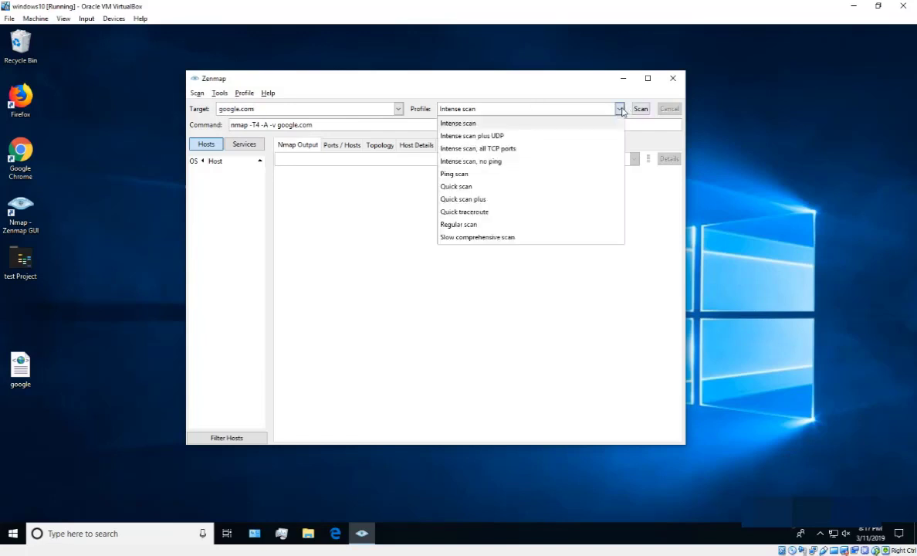
click(509, 187)
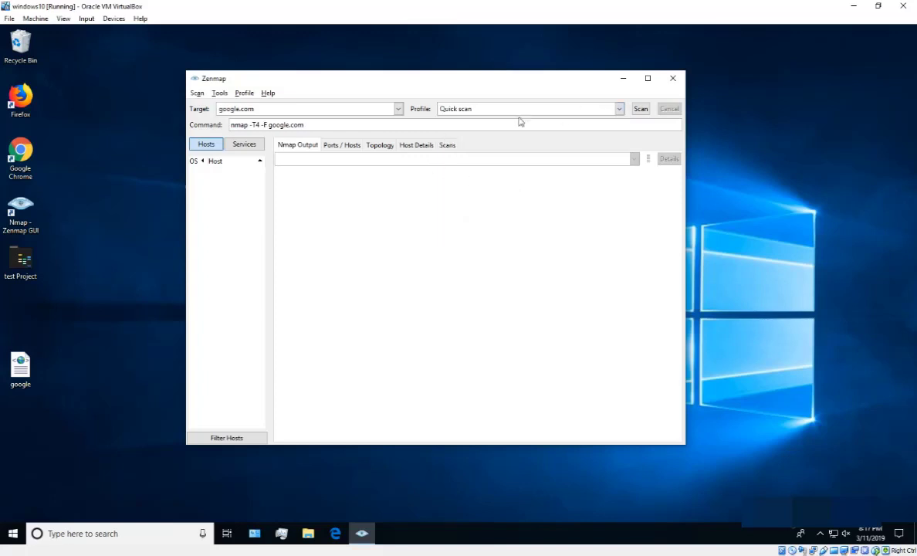
drag(318, 123, 255, 125)
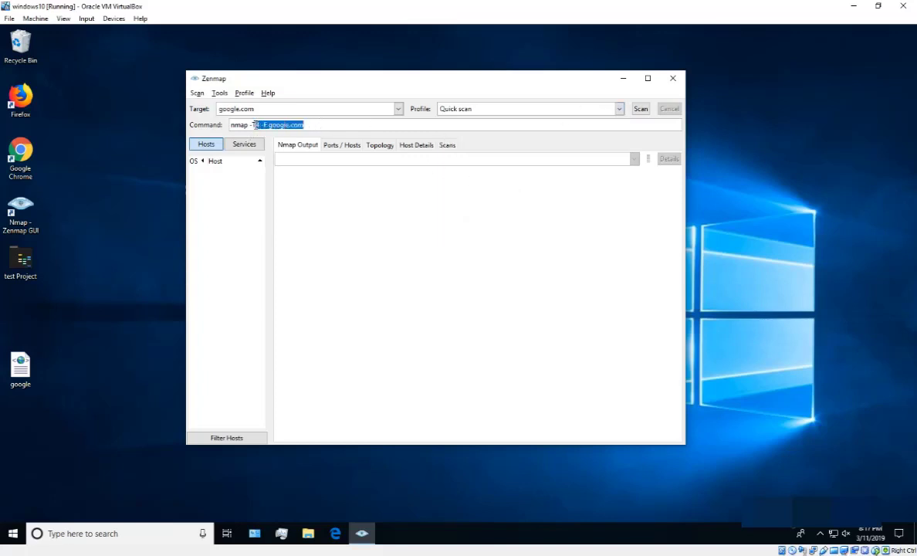
click(308, 125)
click(641, 109)
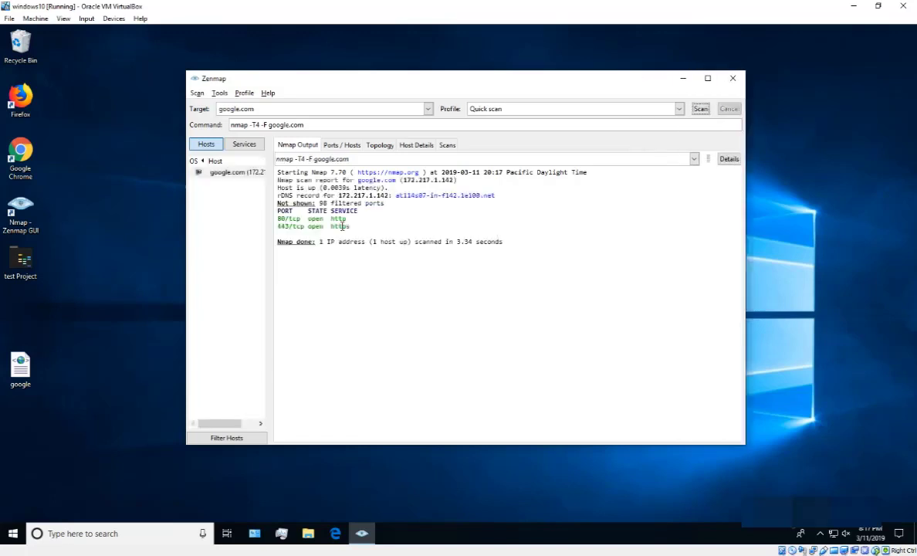
Highlight the open 80/tcp http and 443/tcp https lines, then view the Ports / Hosts table.
drag(359, 227, 278, 219)
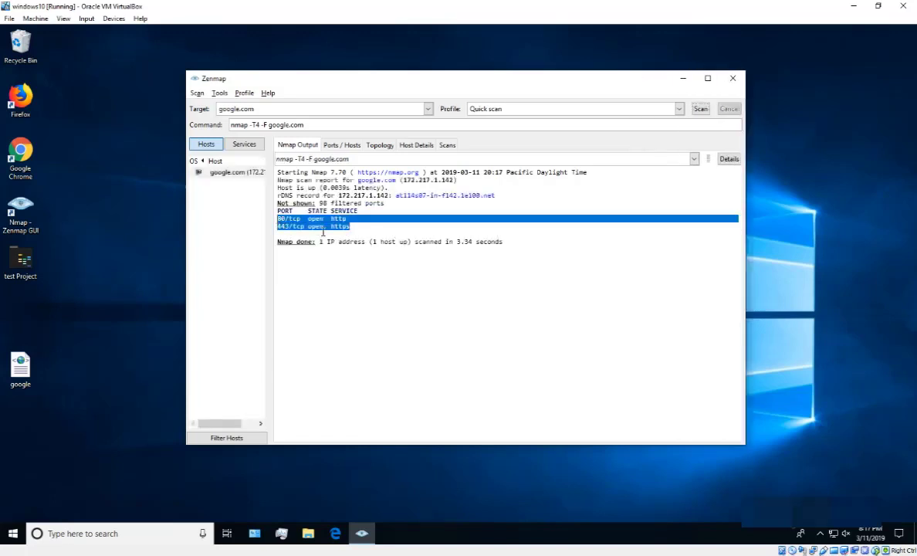
click(369, 265)
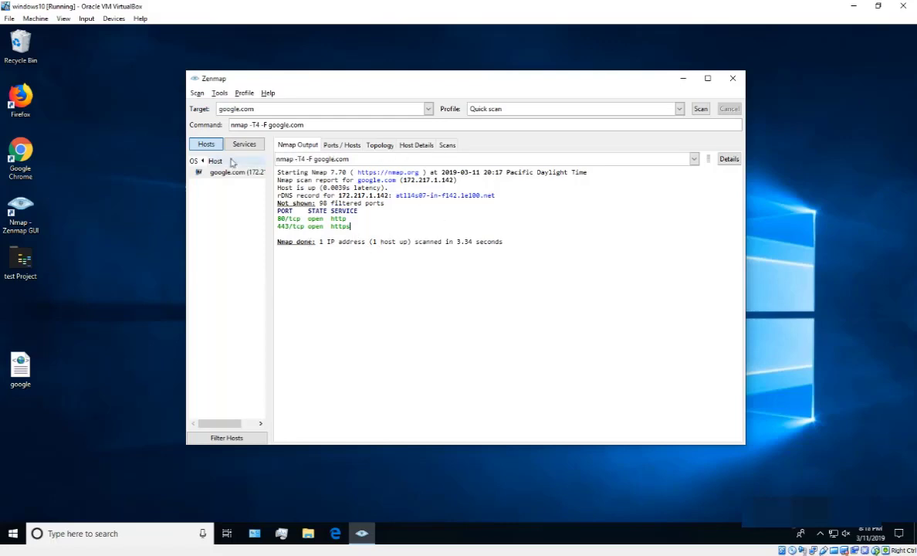
click(333, 145)
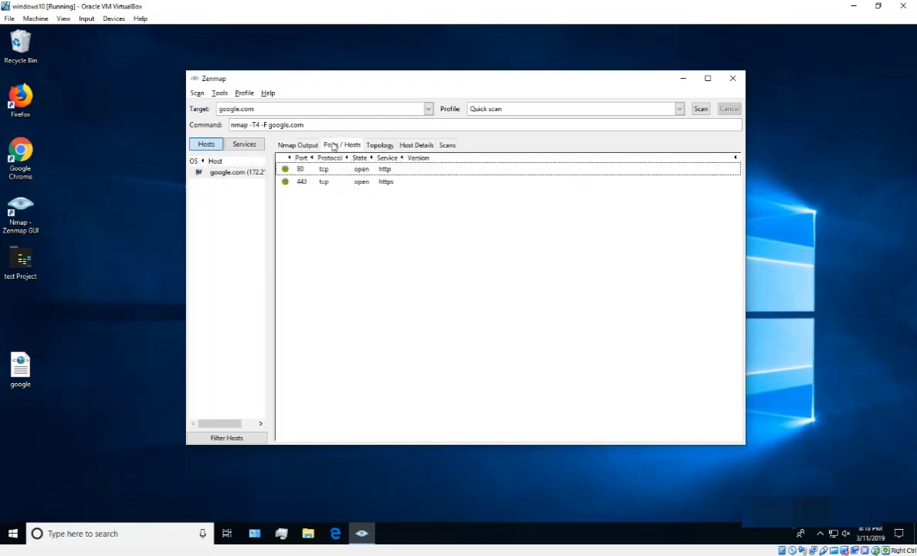
Explore the Topology graph with fisheye view, expanding and collapsing the interpolation settings.
click(375, 145)
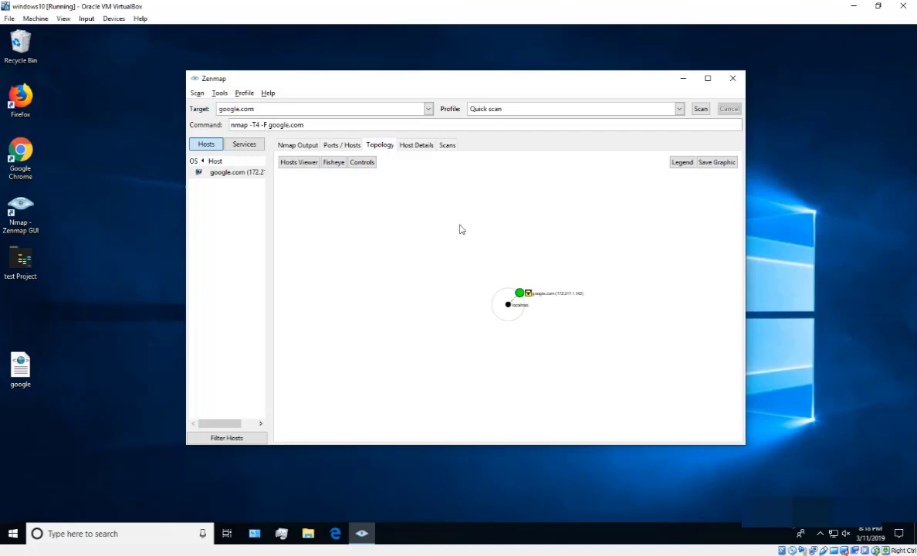
click(560, 292)
click(333, 163)
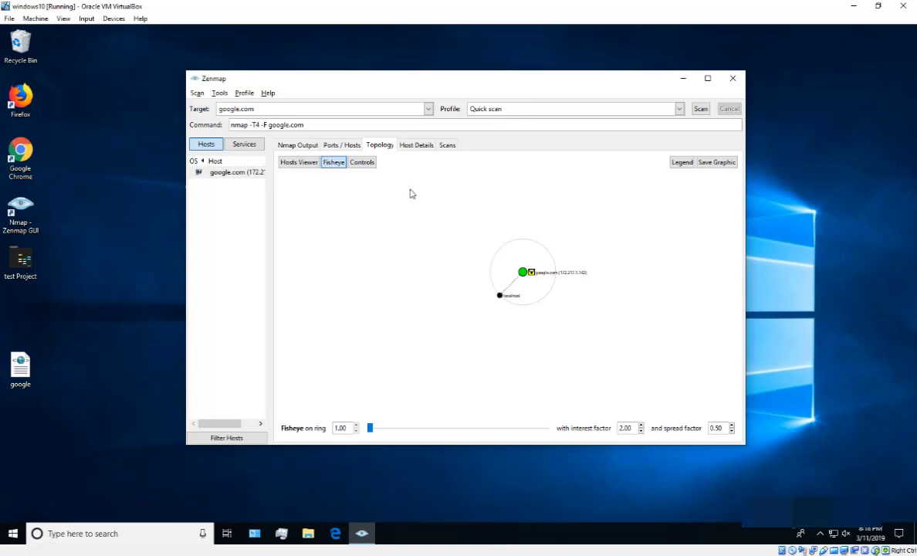
click(366, 164)
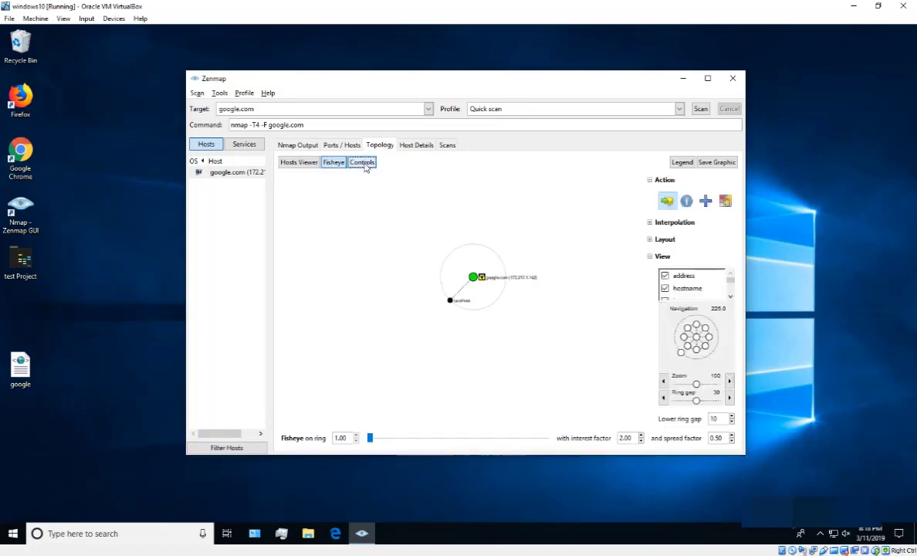
click(650, 224)
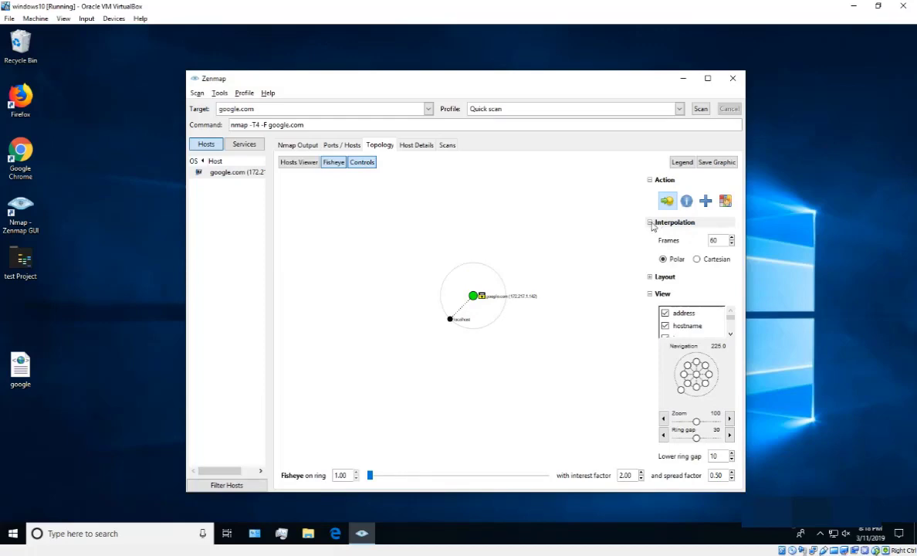
click(650, 223)
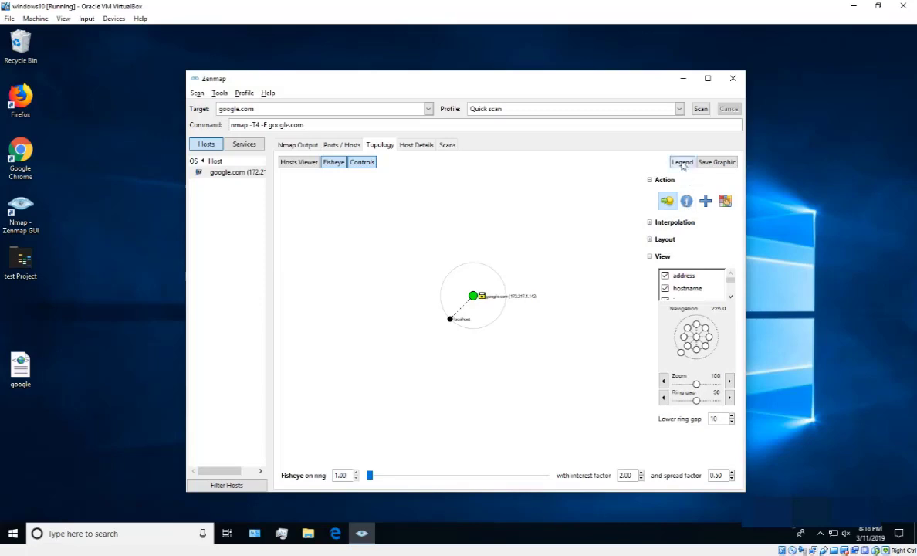
Check the Host Details and Scans tabs, return to Nmap Output, and widen the host list.
click(416, 145)
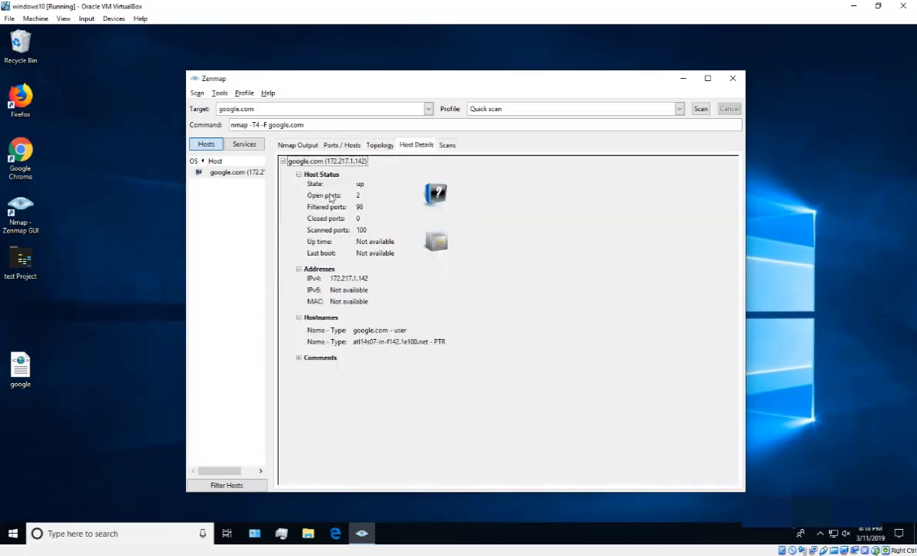
click(447, 145)
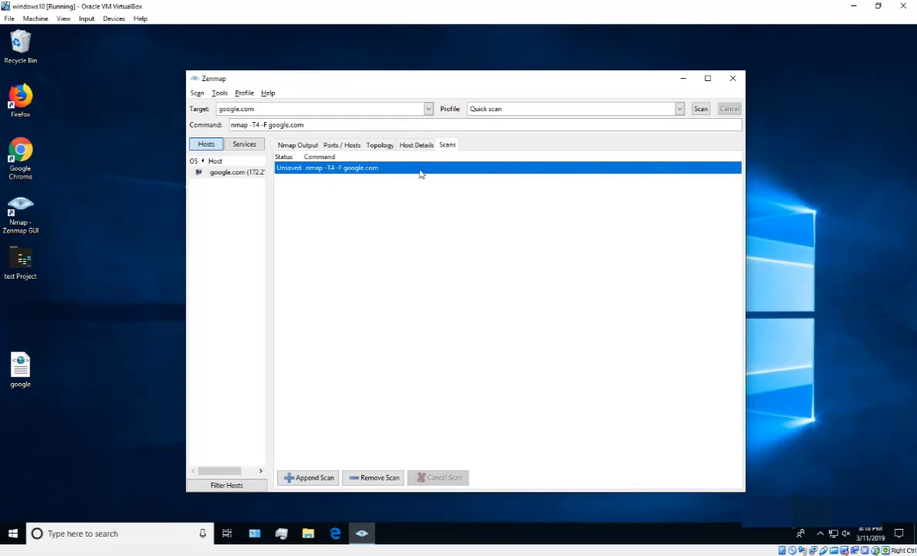
click(295, 145)
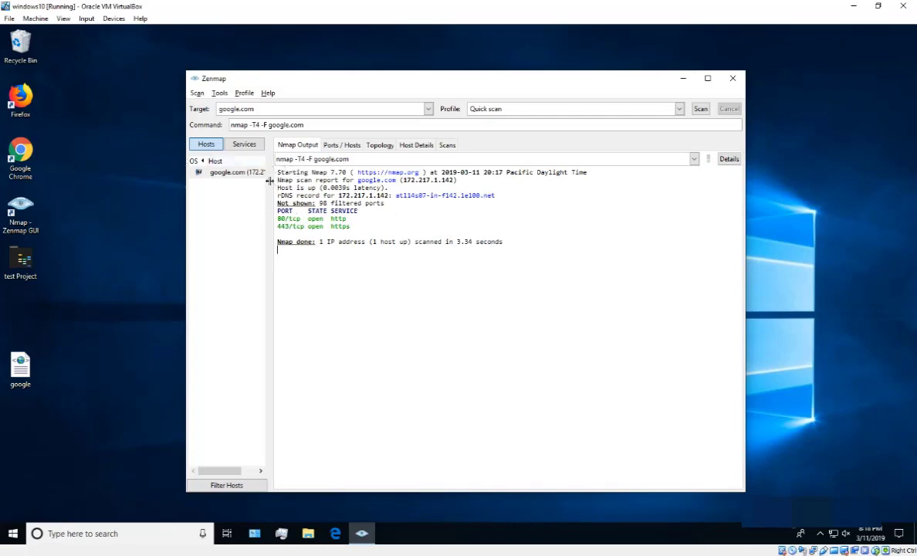
drag(269, 180, 322, 181)
Select the google.com host and start saving the scan with Ctrl+S.
click(240, 178)
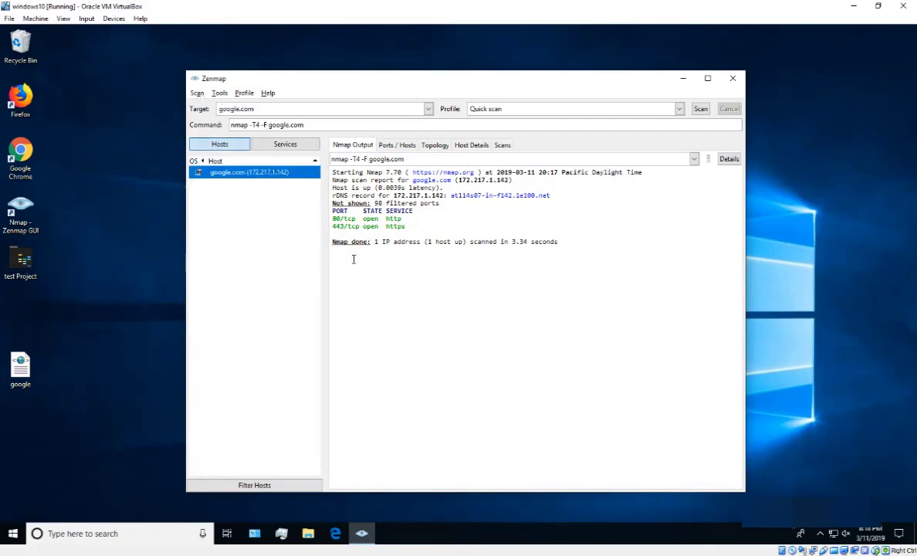
key(ctrl+s)
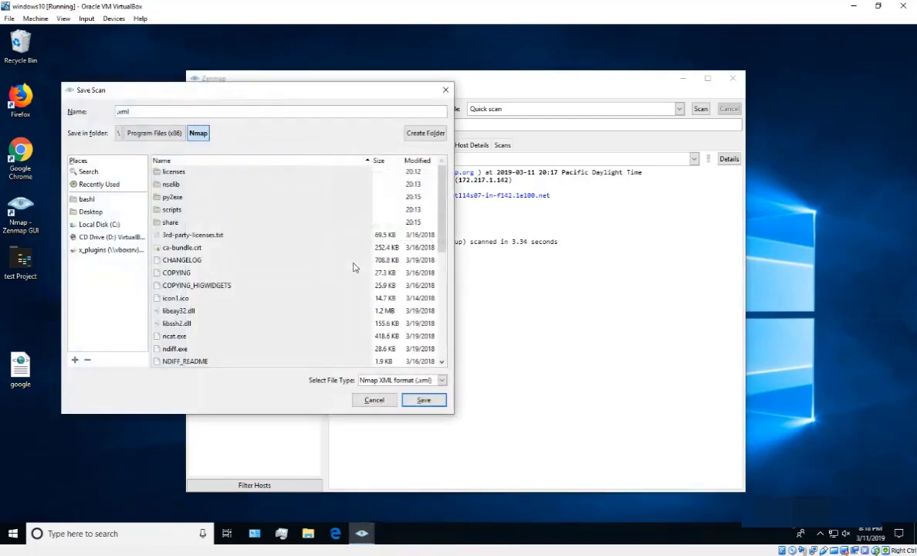
Save the scan to the Desktop as google2 in Nmap XML format (.xml).
drag(241, 96, 365, 97)
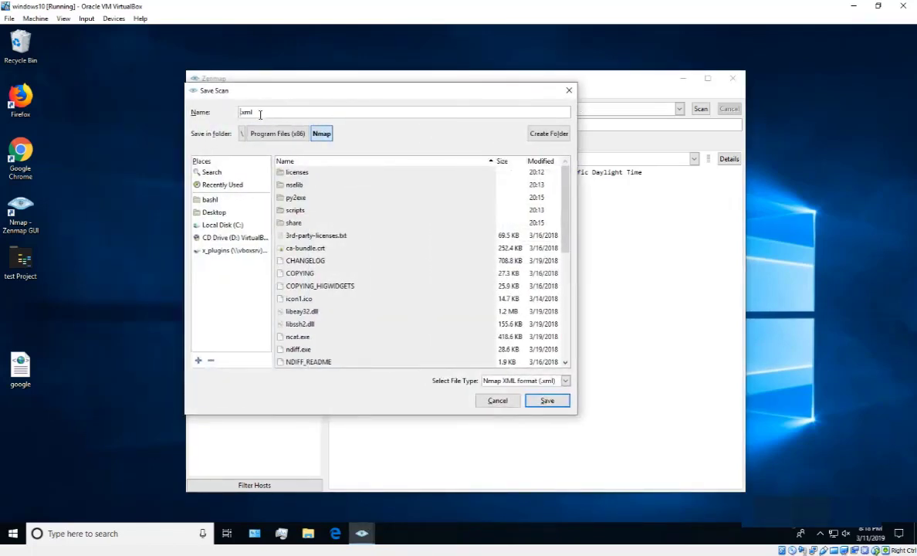
click(216, 213)
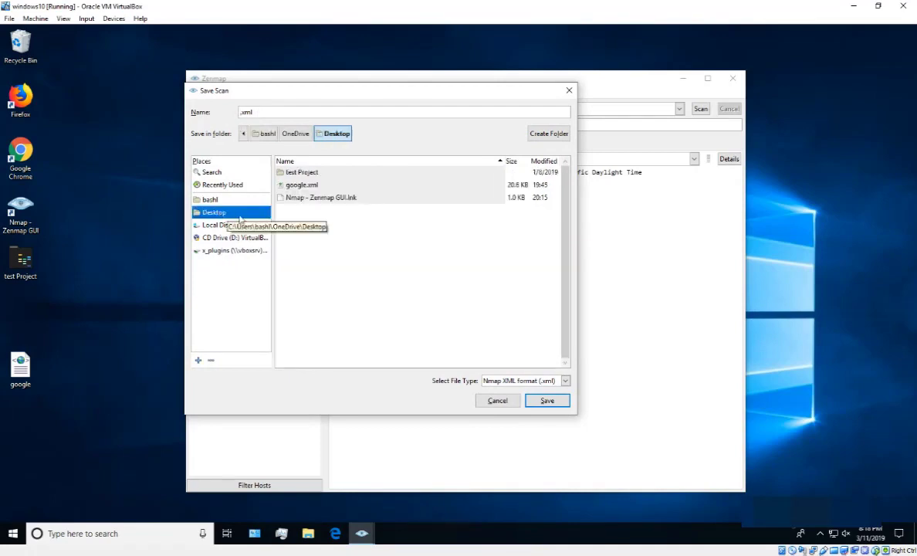
click(266, 114)
text(google2)
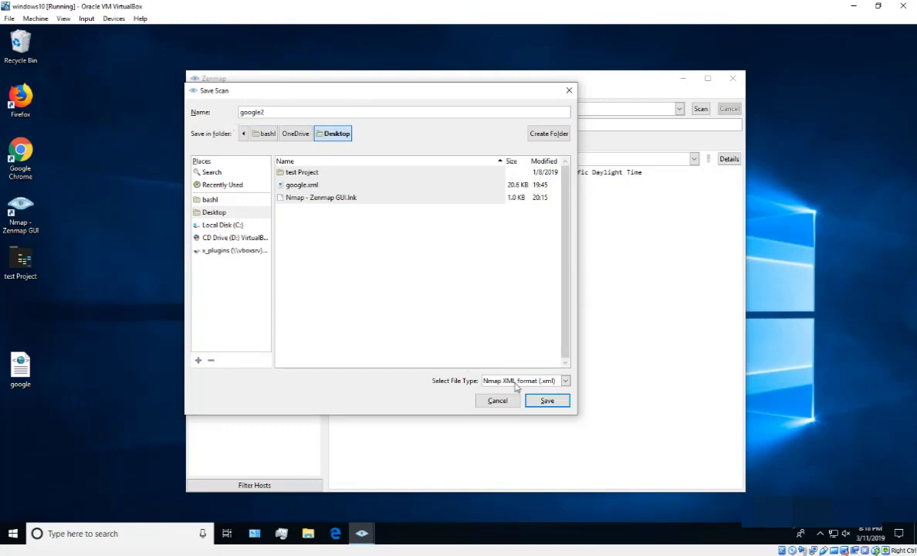
click(566, 381)
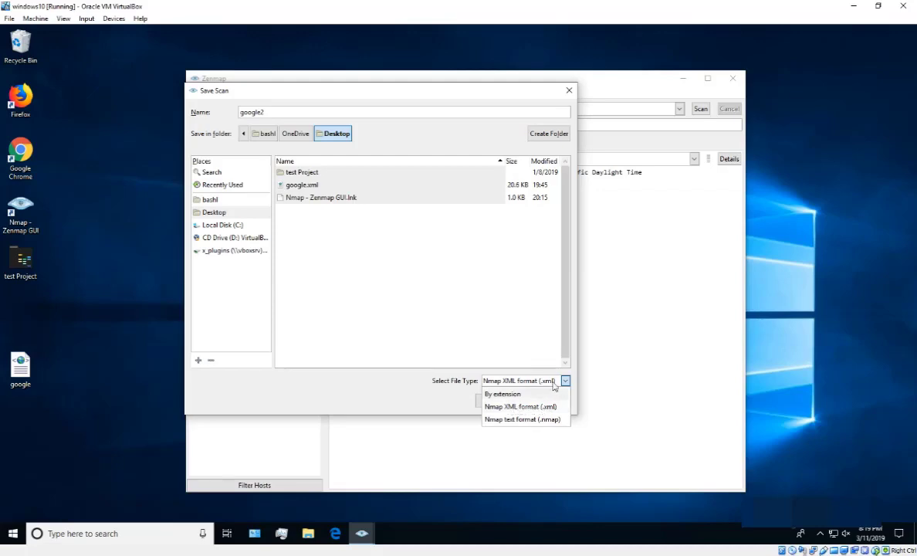
click(546, 406)
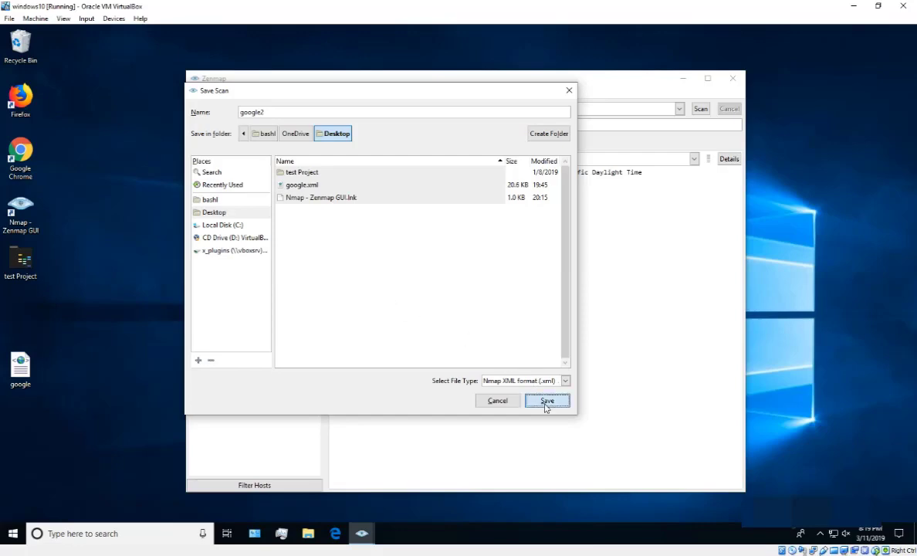
click(546, 401)
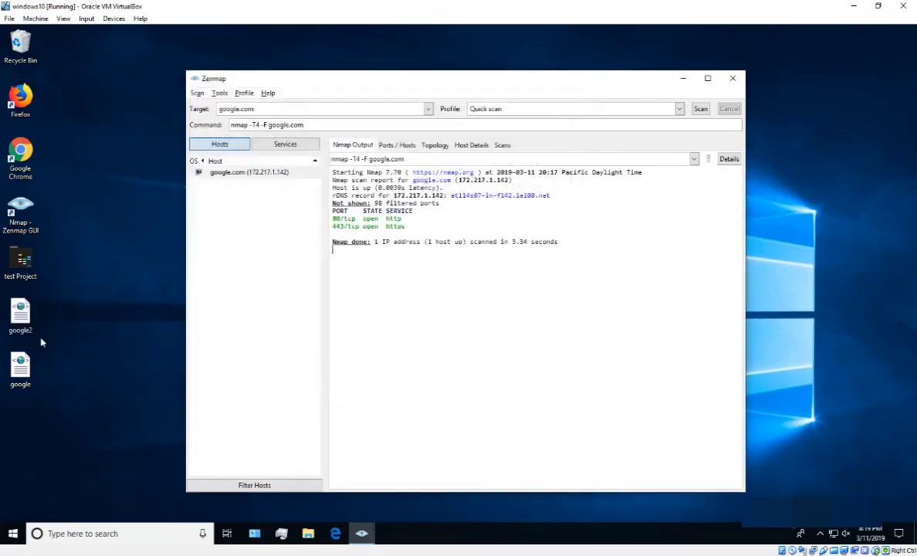
Close and relaunch Zenmap, reopen the recent google2.xml scan, then close Zenmap again.
click(734, 79)
double_click(34, 222)
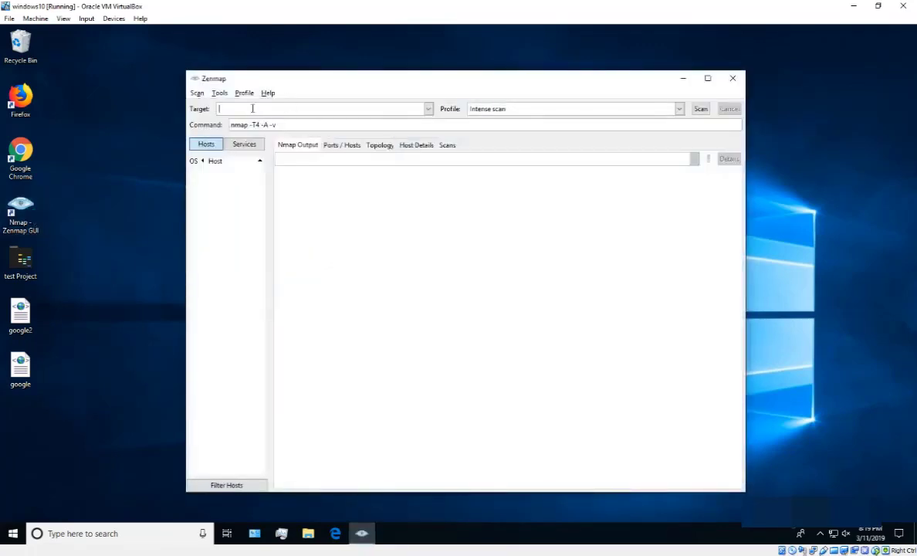
click(198, 93)
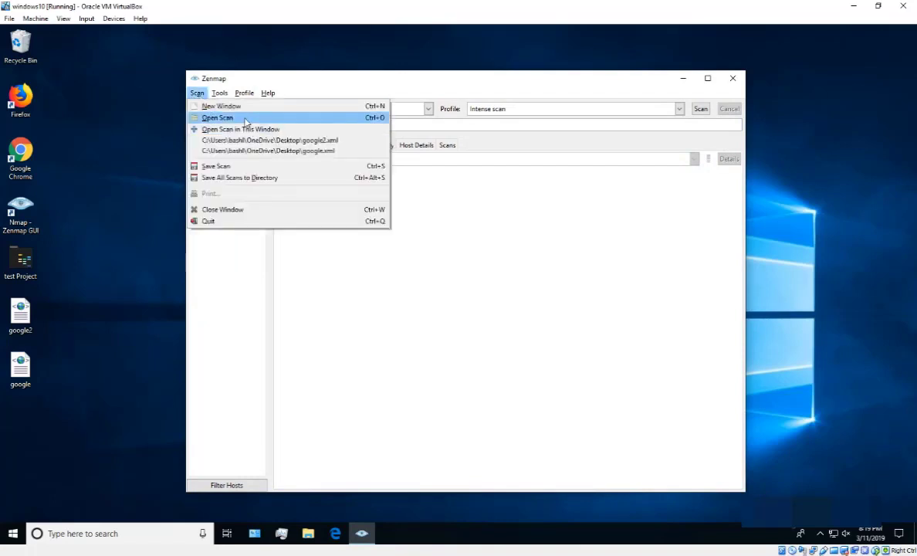
click(284, 141)
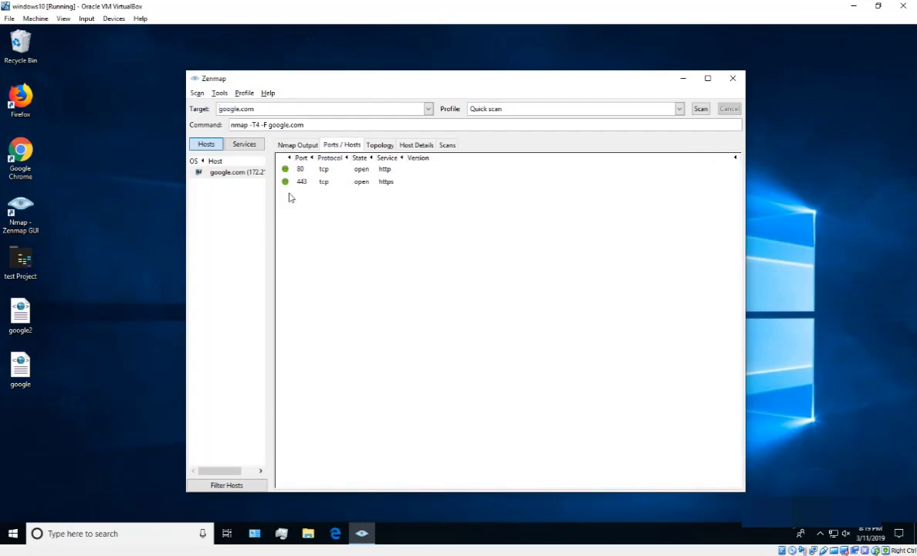
click(733, 78)
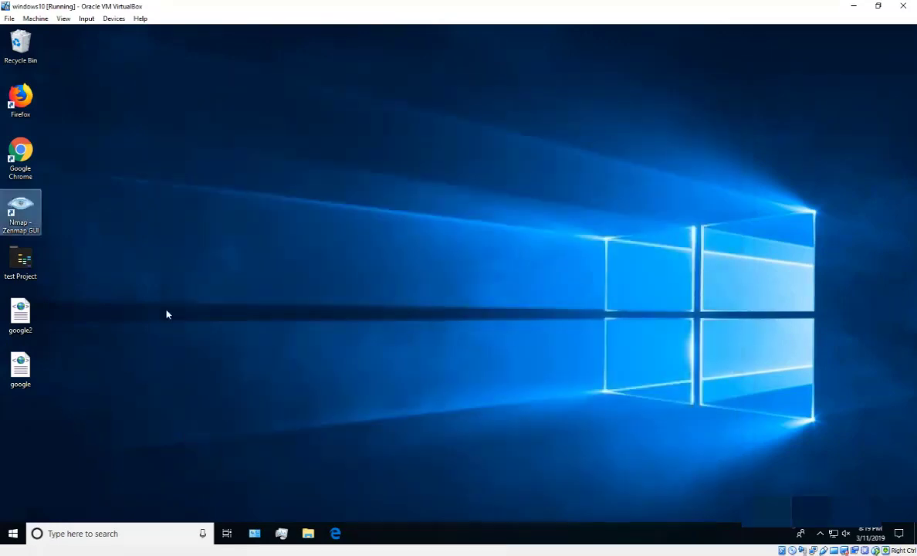
double_click(23, 315)
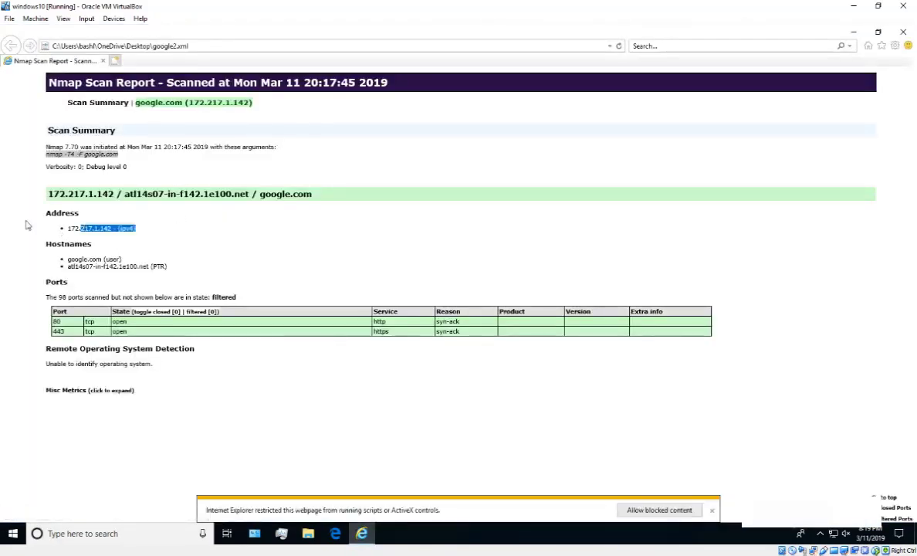
click(641, 510)
click(97, 391)
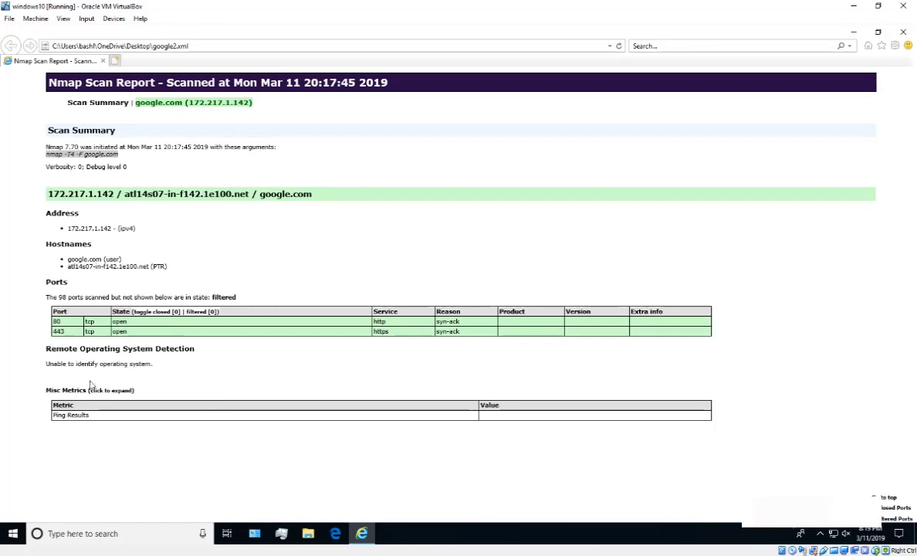
click(81, 390)
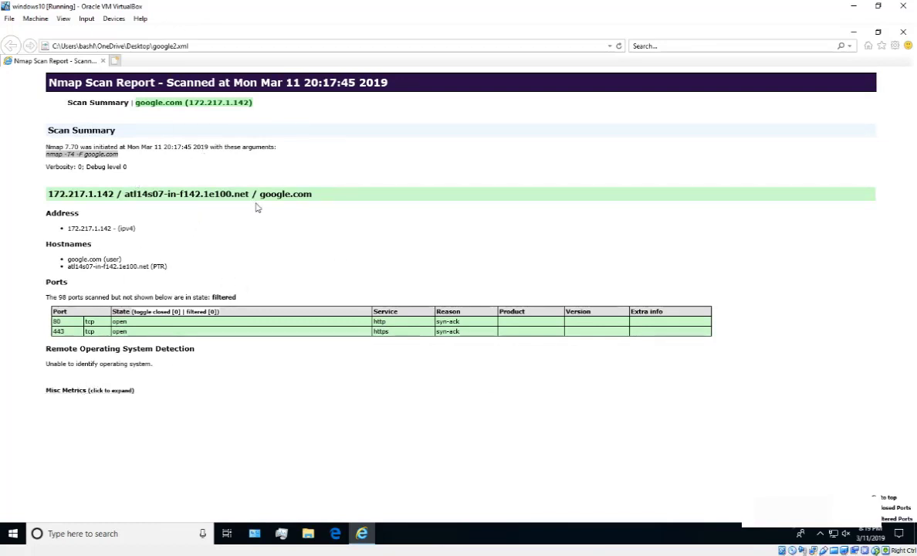
click(904, 32)
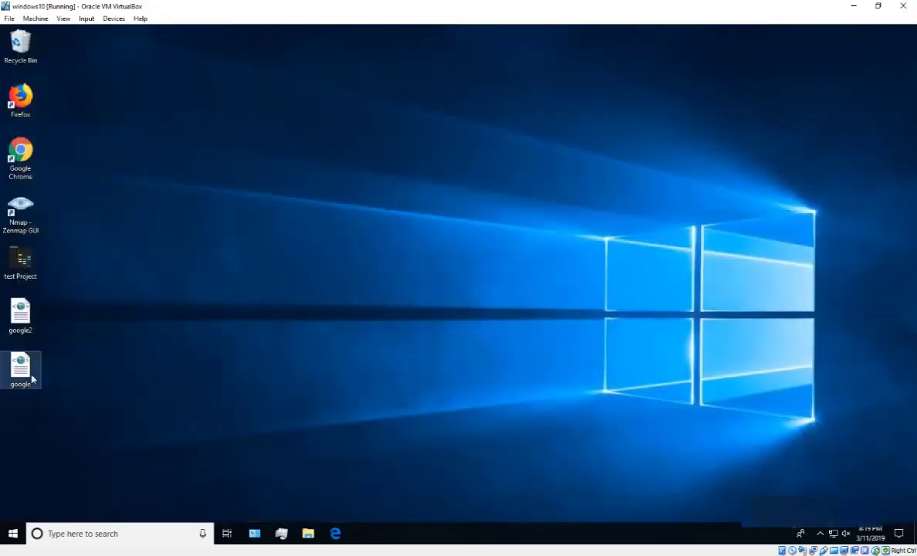
double_click(20, 212)
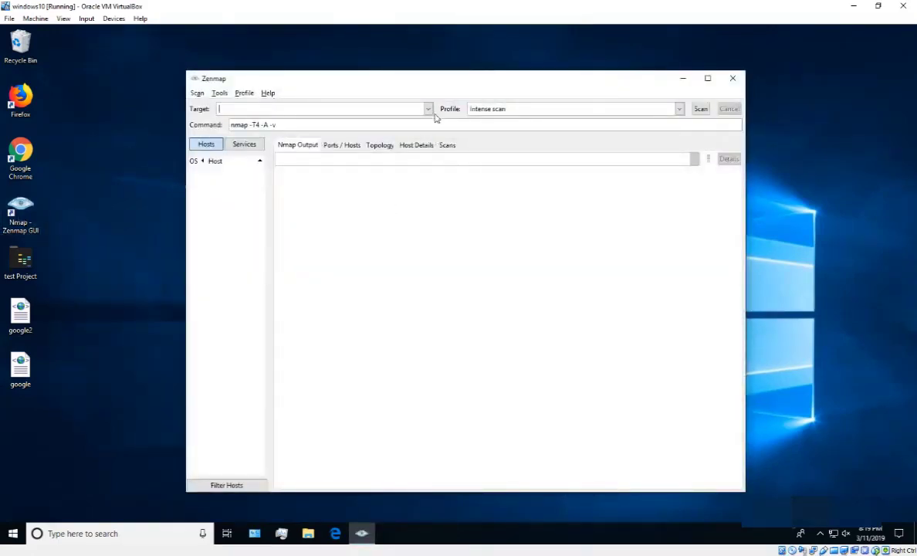
click(427, 109)
click(291, 177)
click(197, 93)
click(288, 151)
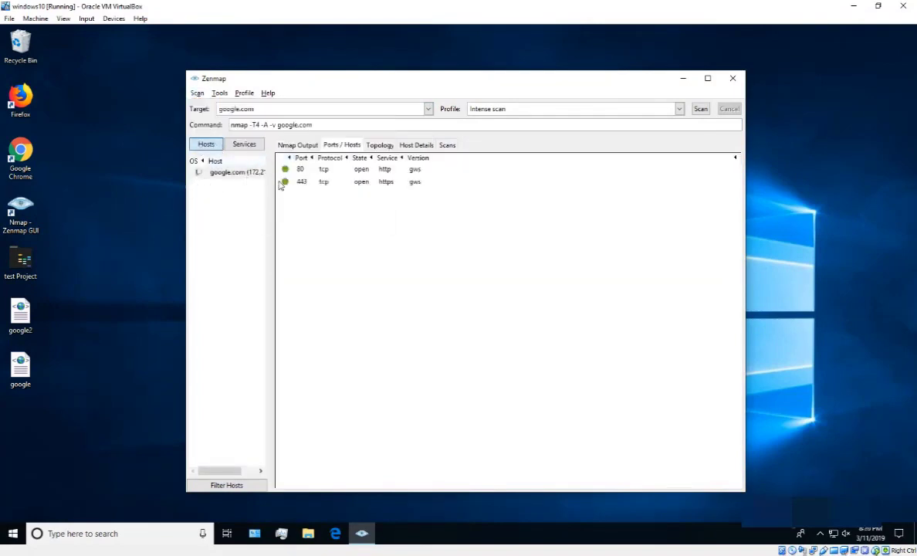
drag(266, 196, 345, 197)
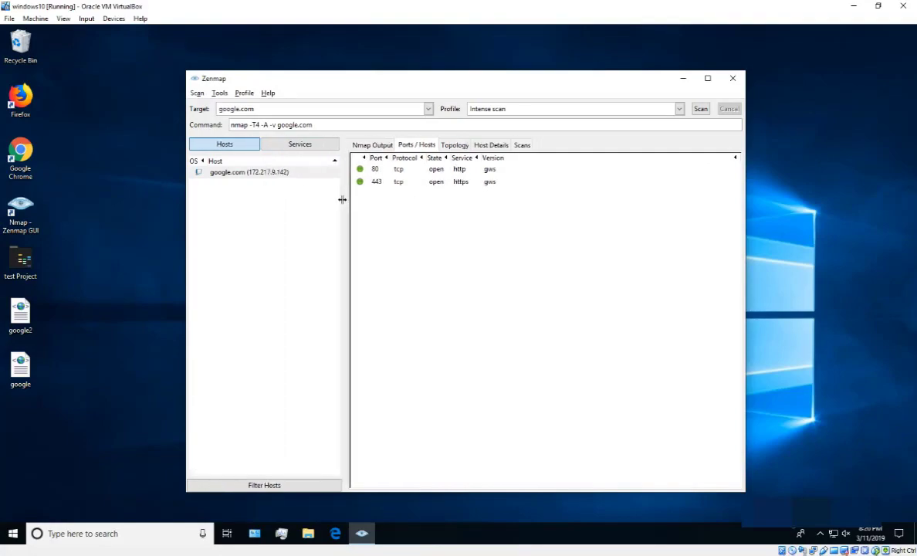
click(369, 146)
scroll(542, 274, down, 15)
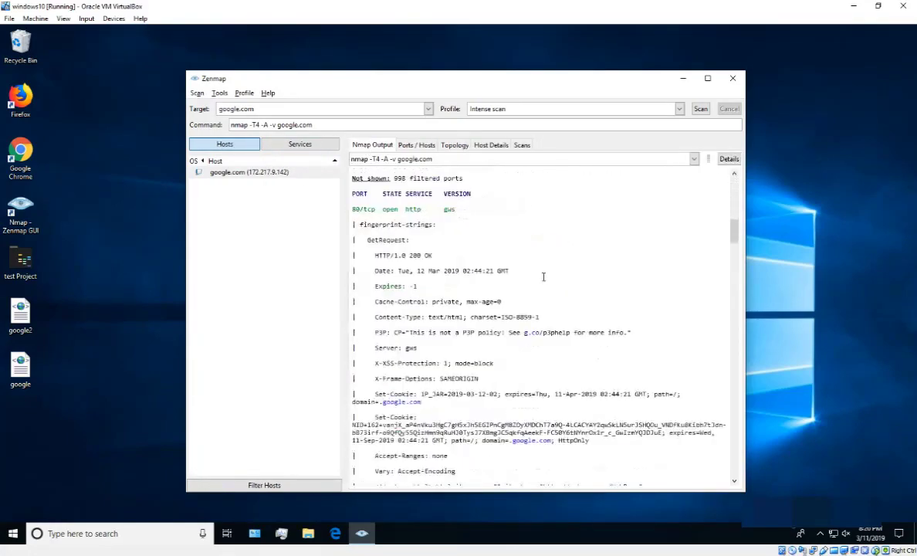
scroll(594, 276, up, 8)
scroll(609, 268, down, 5)
scroll(610, 258, up, 5)
scroll(612, 248, down, 7)
scroll(612, 248, up, 3)
click(733, 78)
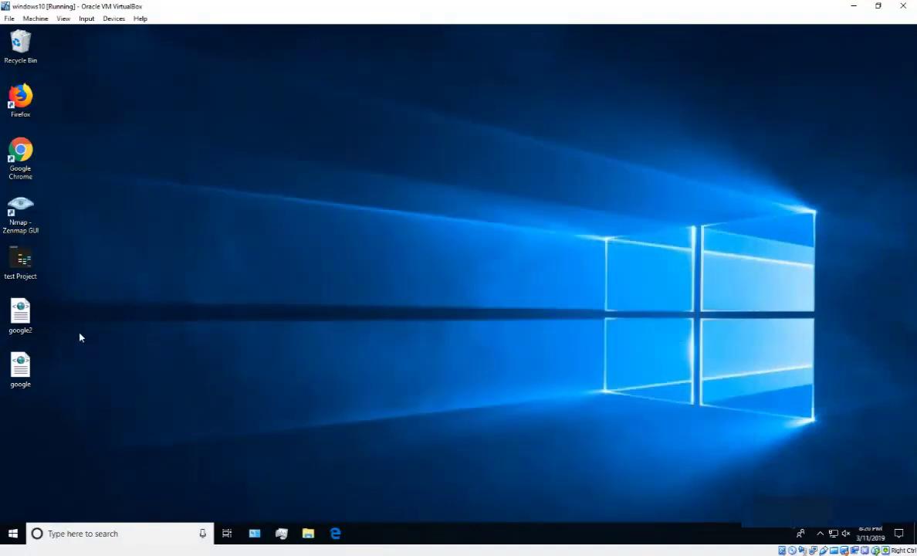
double_click(20, 372)
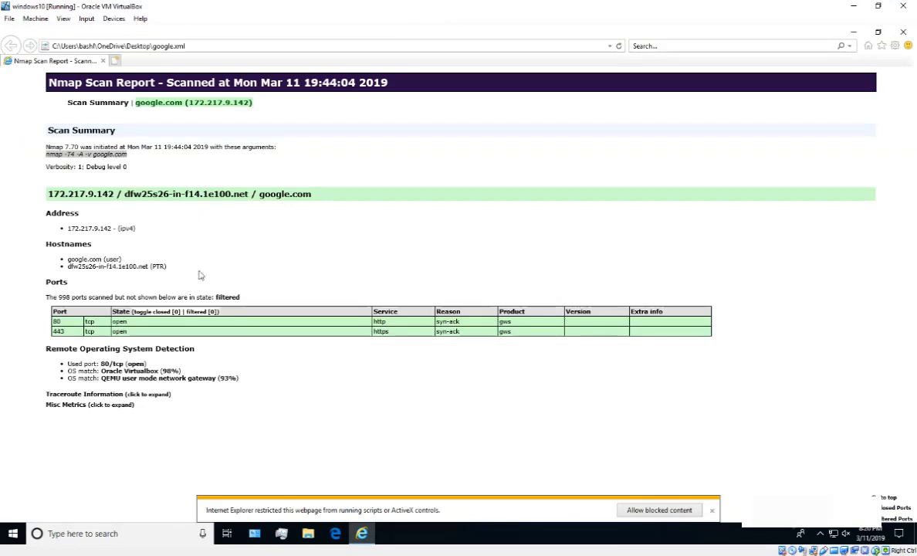
click(664, 510)
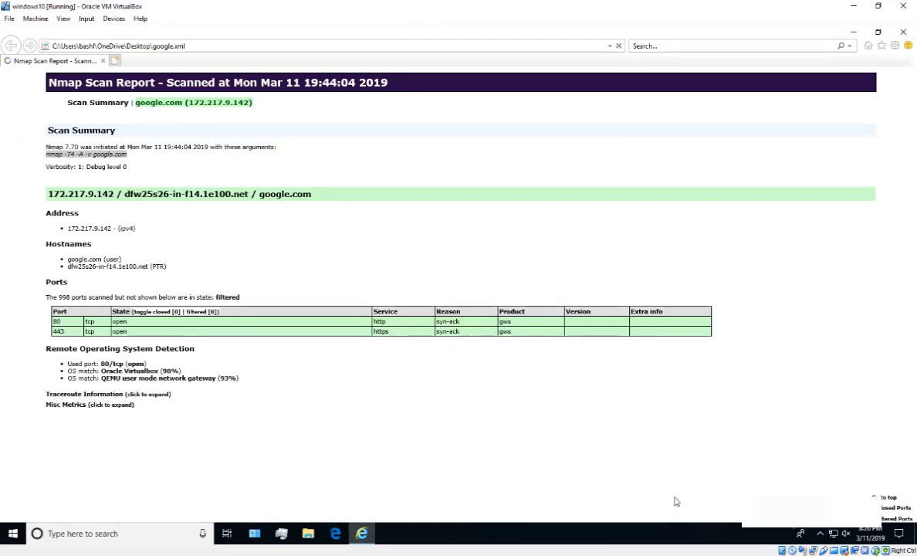
click(108, 403)
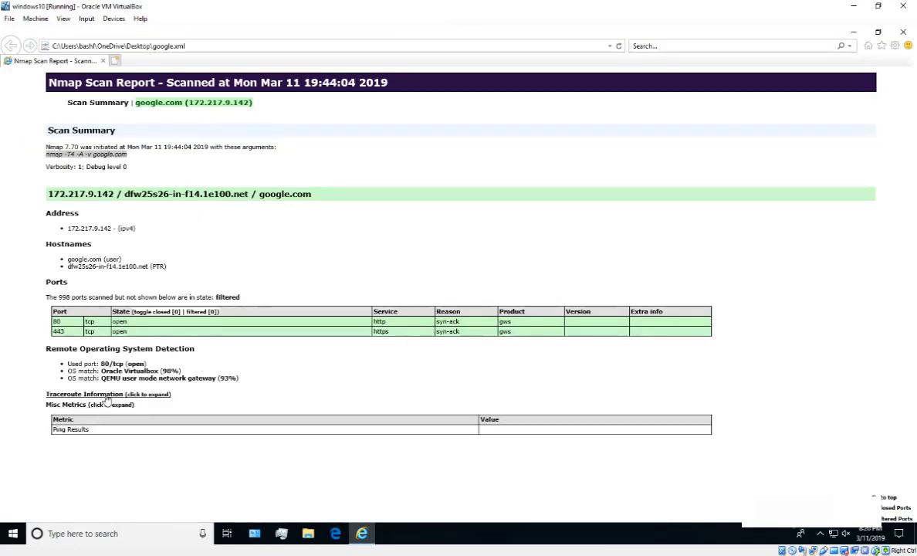
click(93, 394)
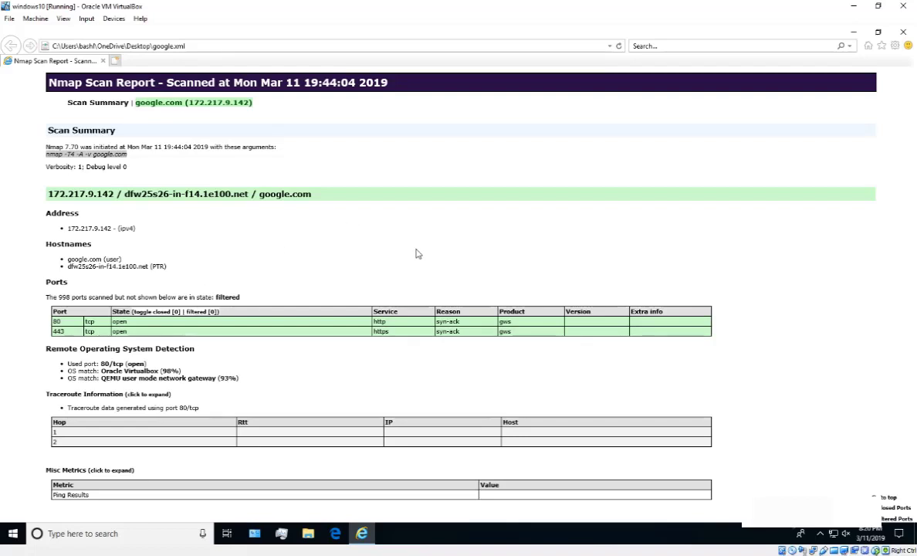
click(905, 33)
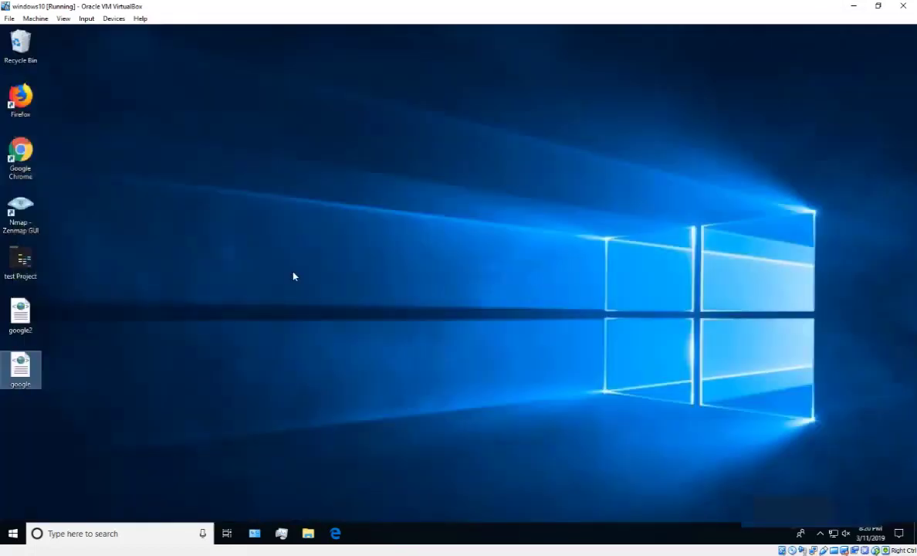